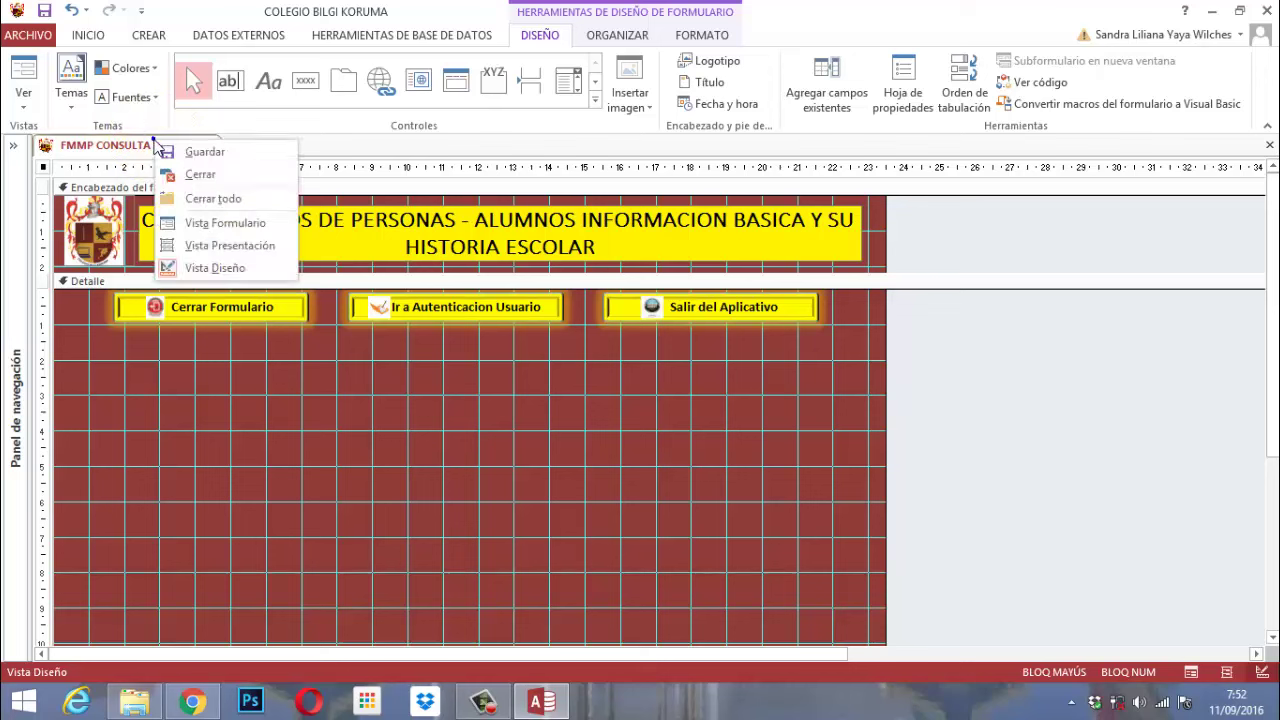
# Save the FMMP CONSULTA PERS ITEM 01 form and expand the navigation pane
pyautogui.click(186, 150)
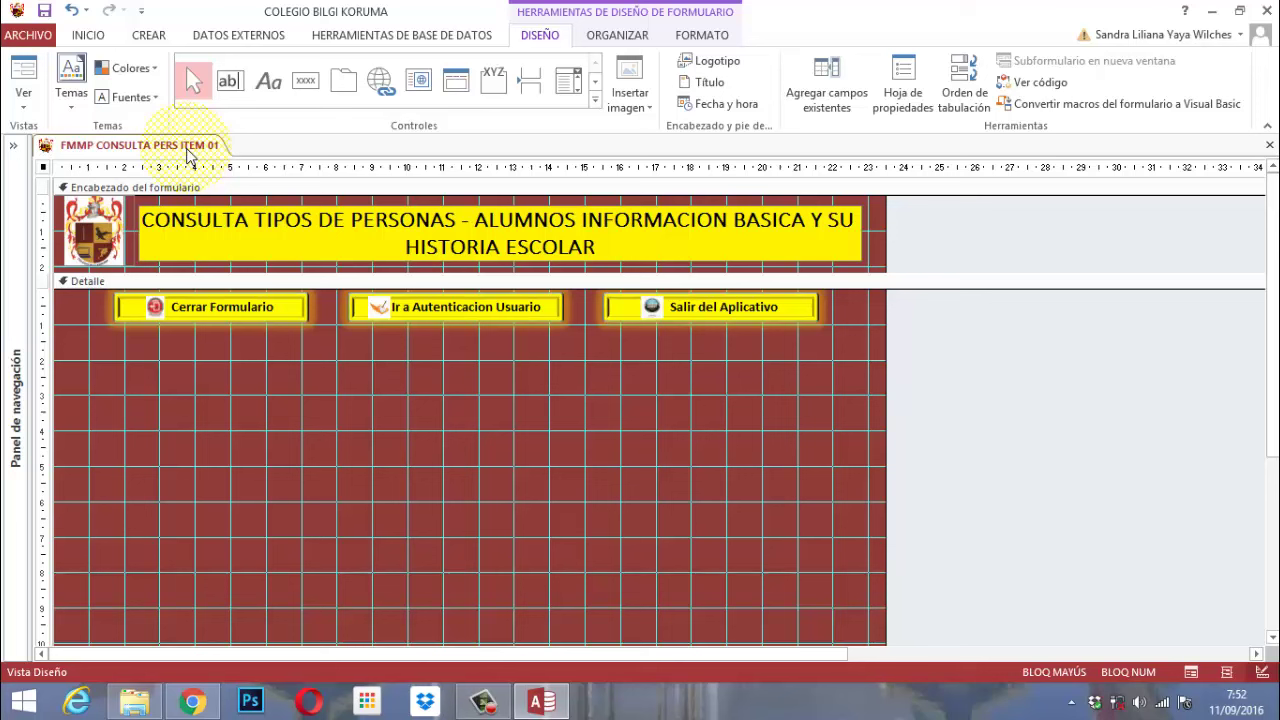
pyautogui.click(14, 148)
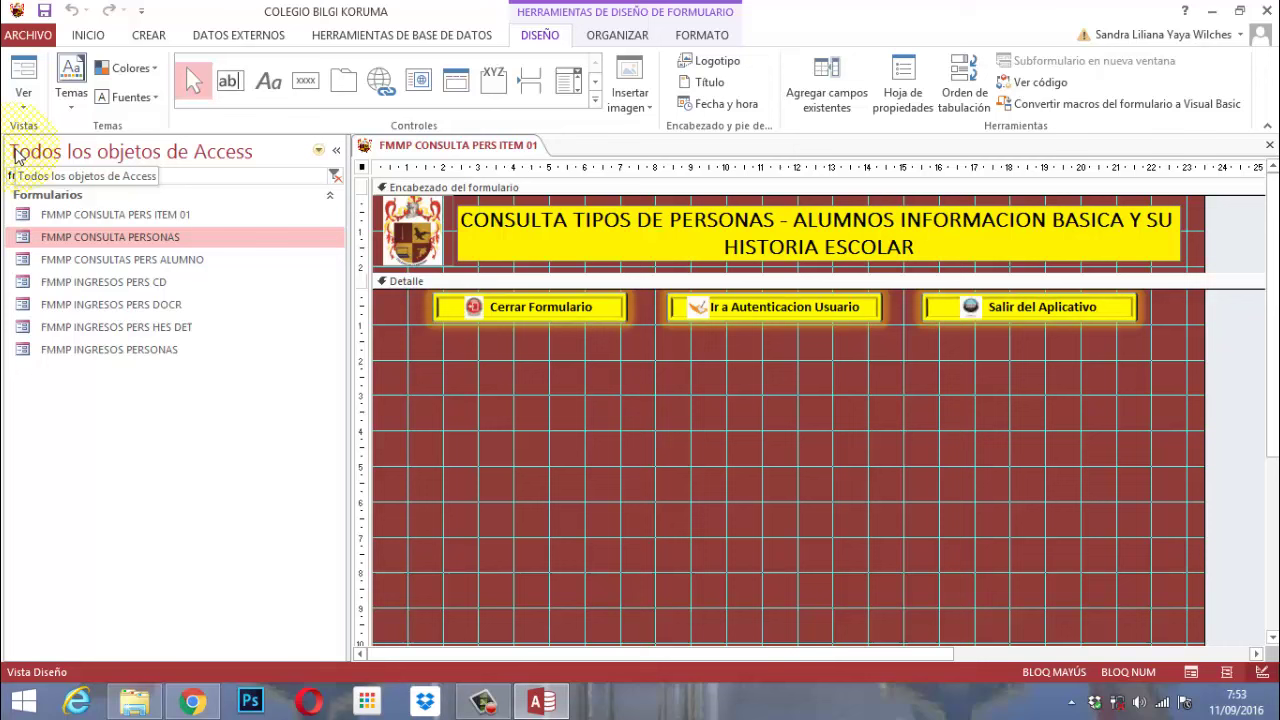
# Create a query in design view with tables M MP TABLA PERSONAS, M MP TABLA HISTORIA ESCOLAR and M MP TABLA NIÑOS, postponing the Malwarebytes update
pyautogui.click(150, 36)
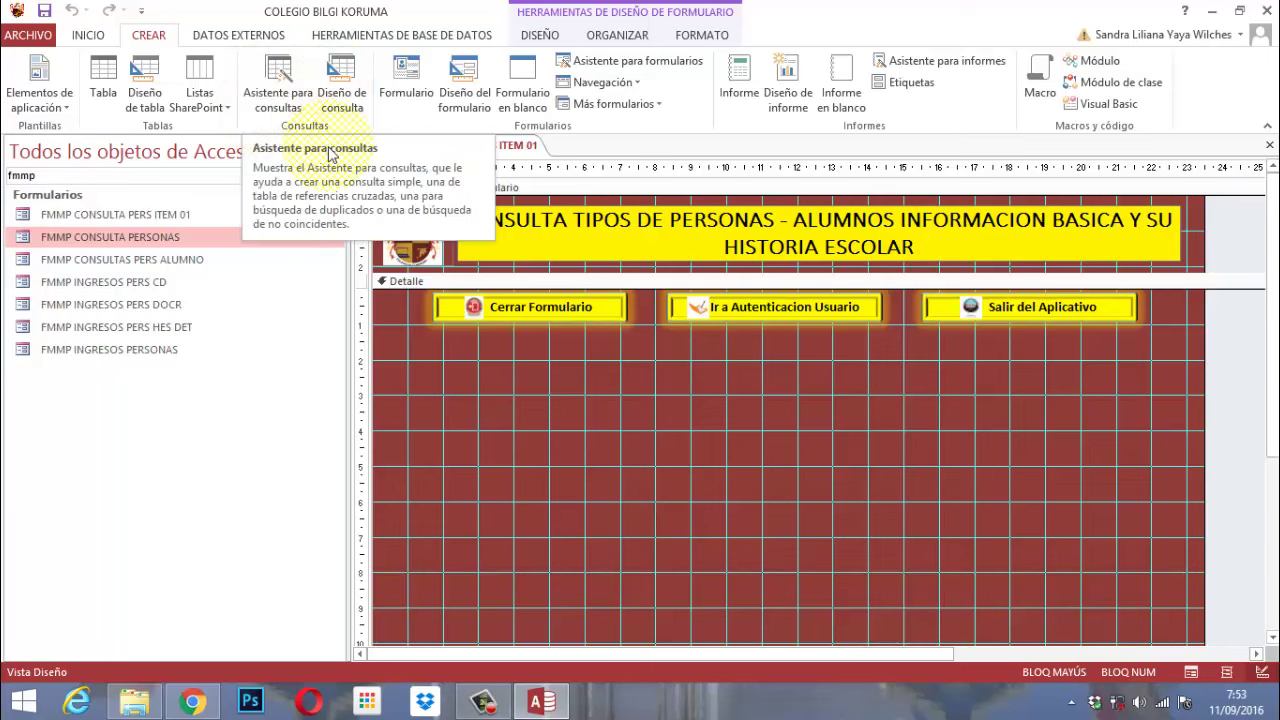
pyautogui.click(340, 104)
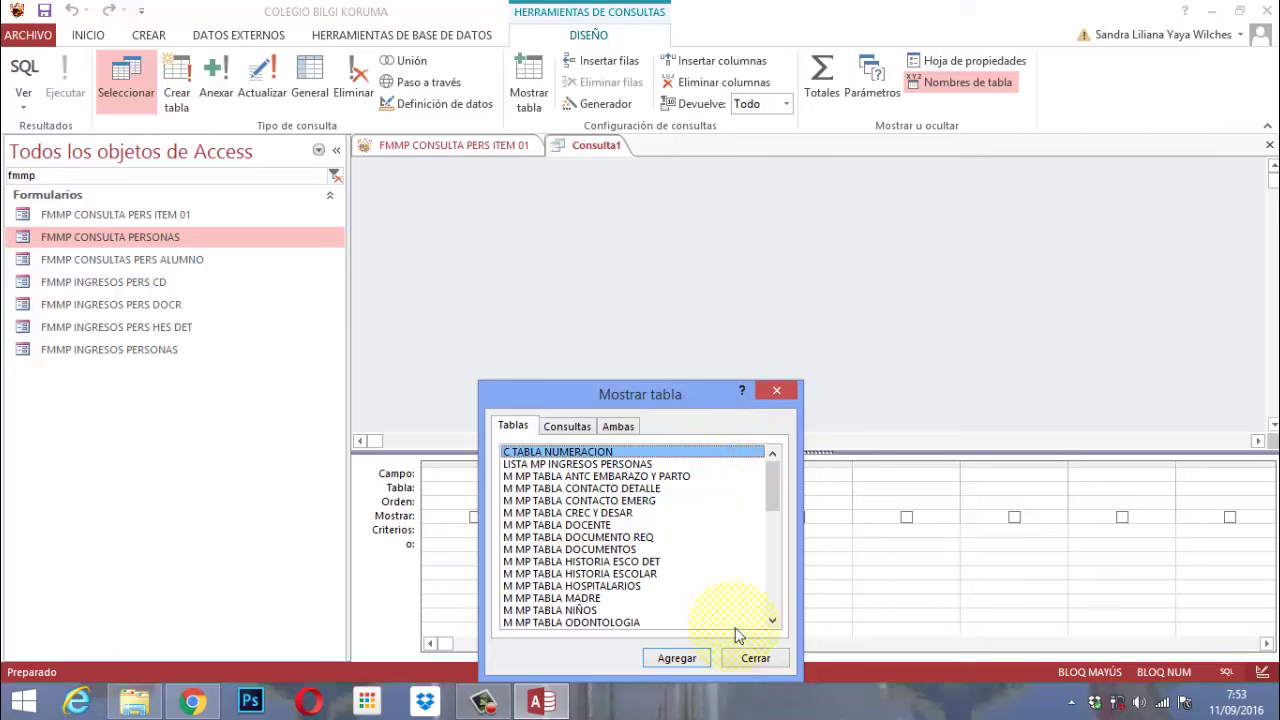
pyautogui.click(772, 622)
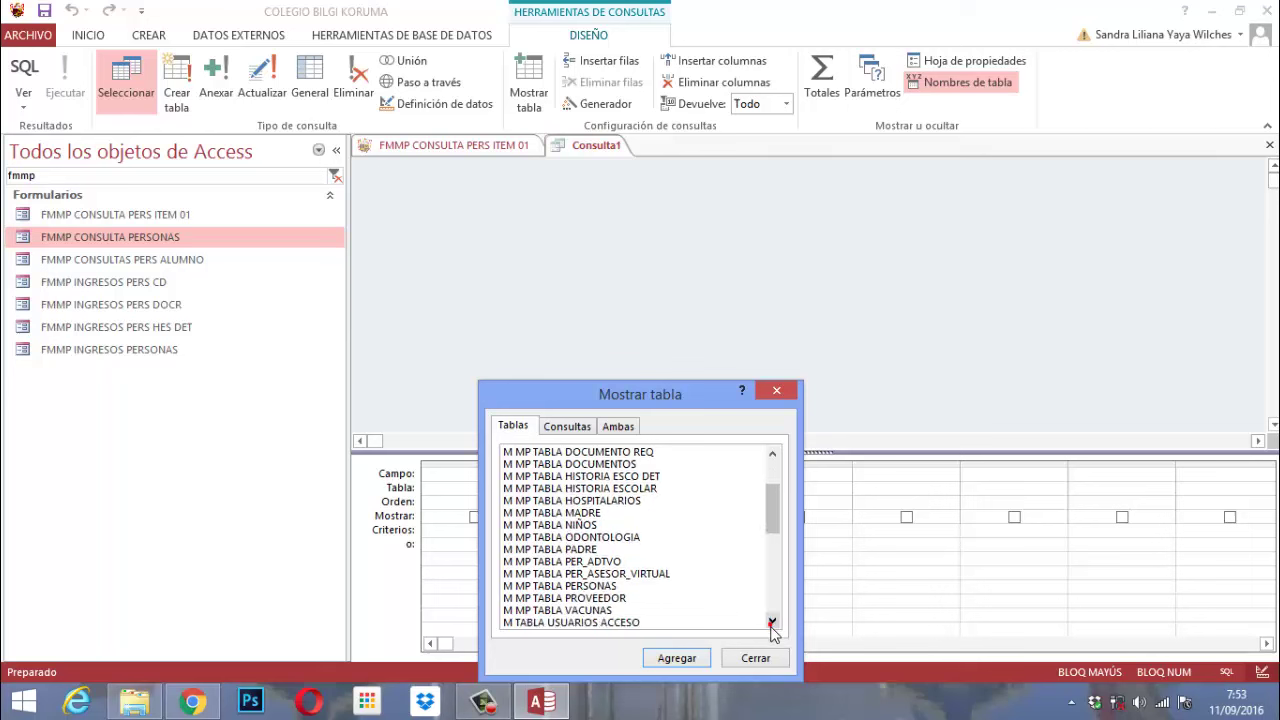
pyautogui.doubleClick(603, 586)
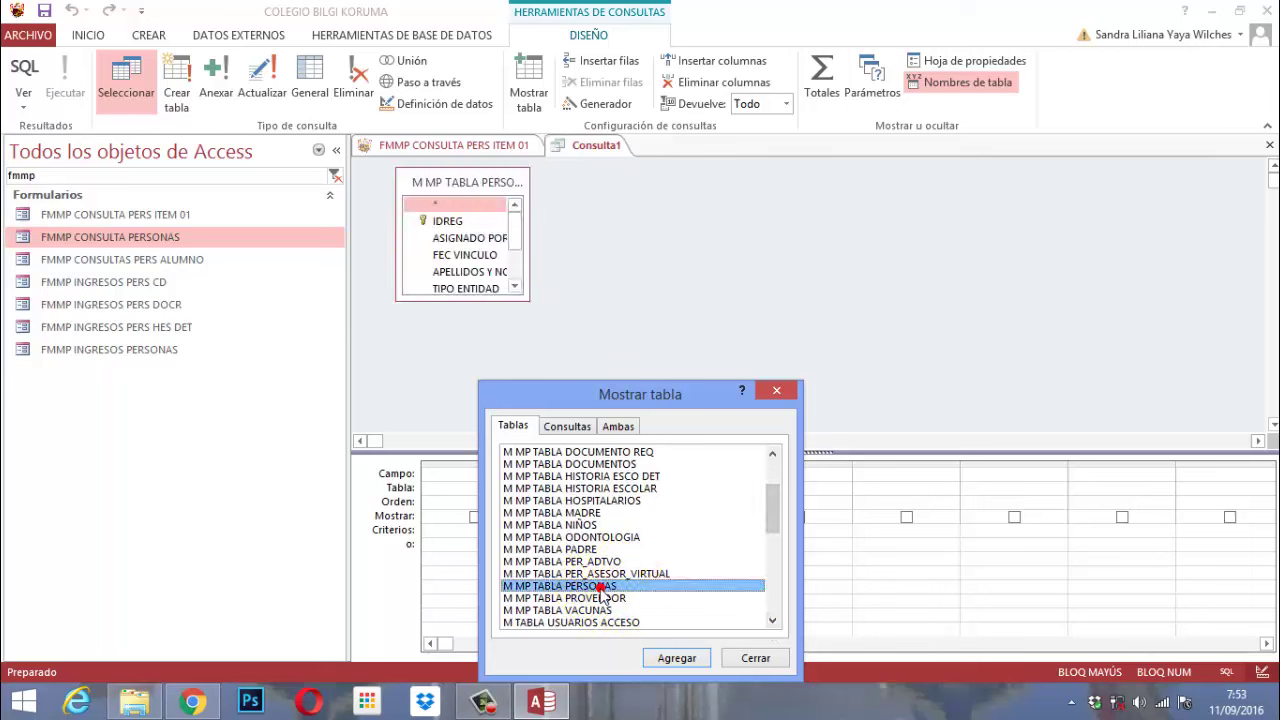
pyautogui.doubleClick(630, 489)
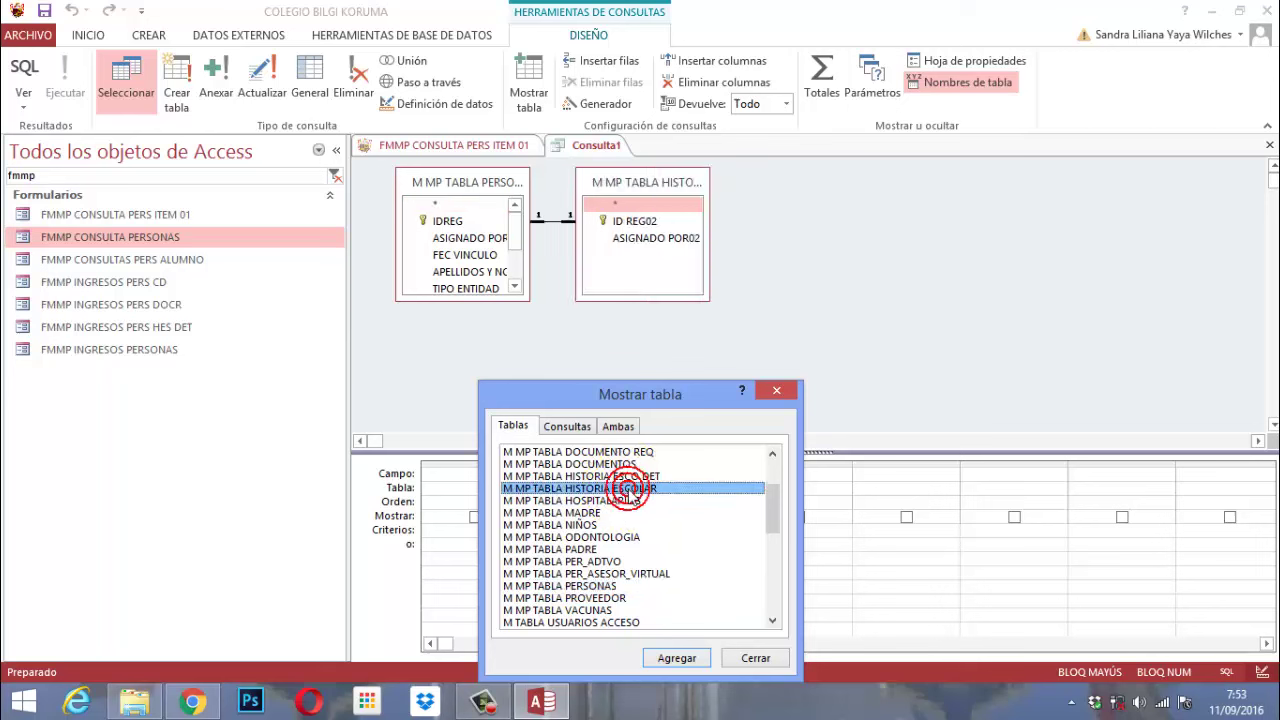
pyautogui.doubleClick(585, 526)
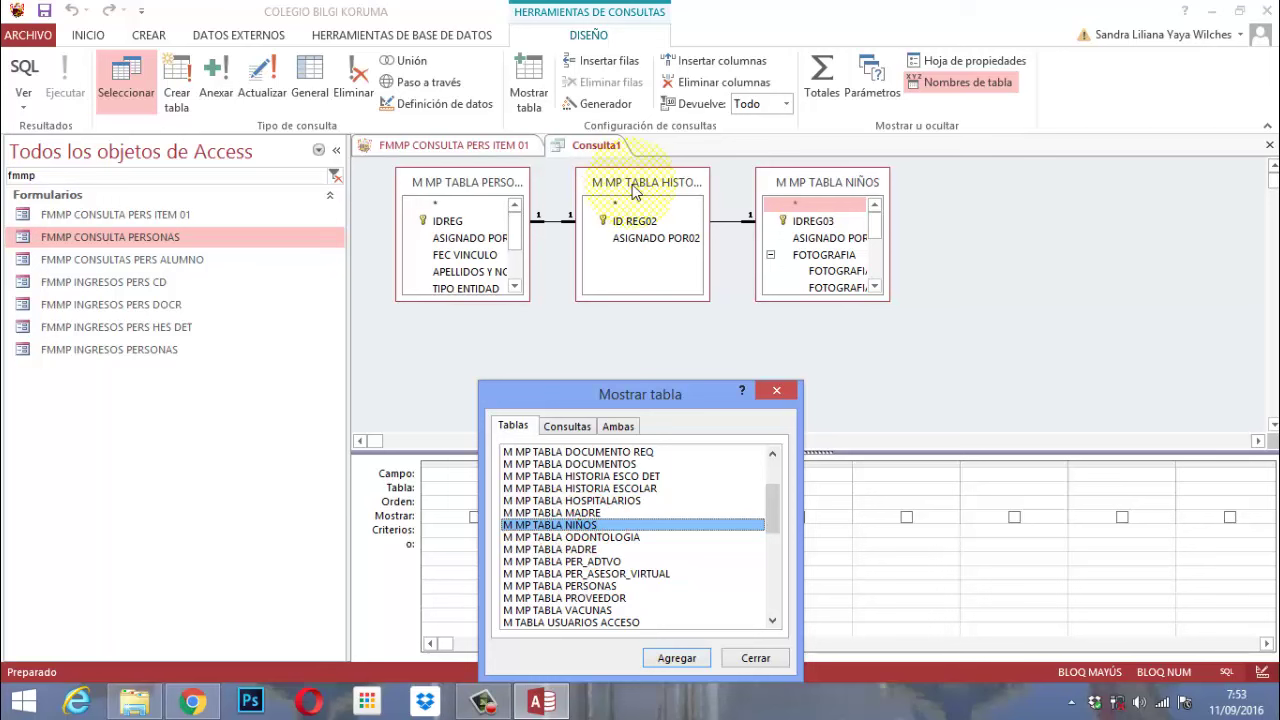
pyautogui.click(763, 657)
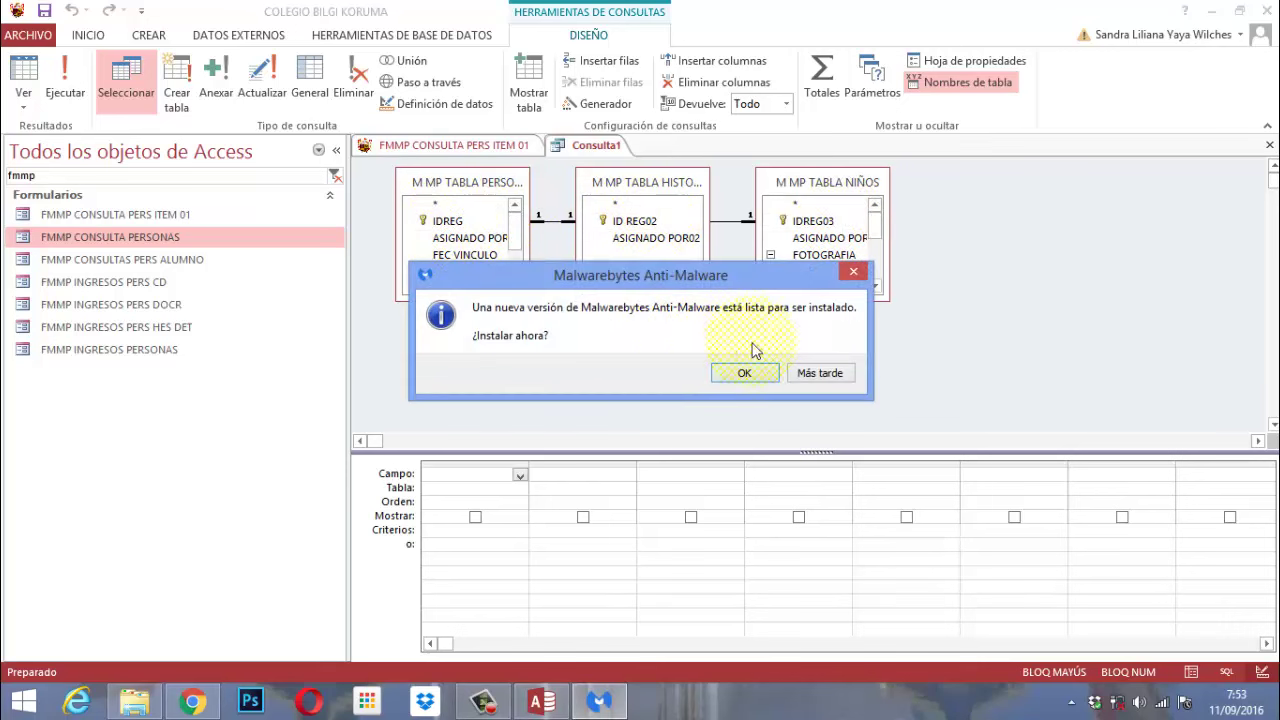
pyautogui.click(825, 373)
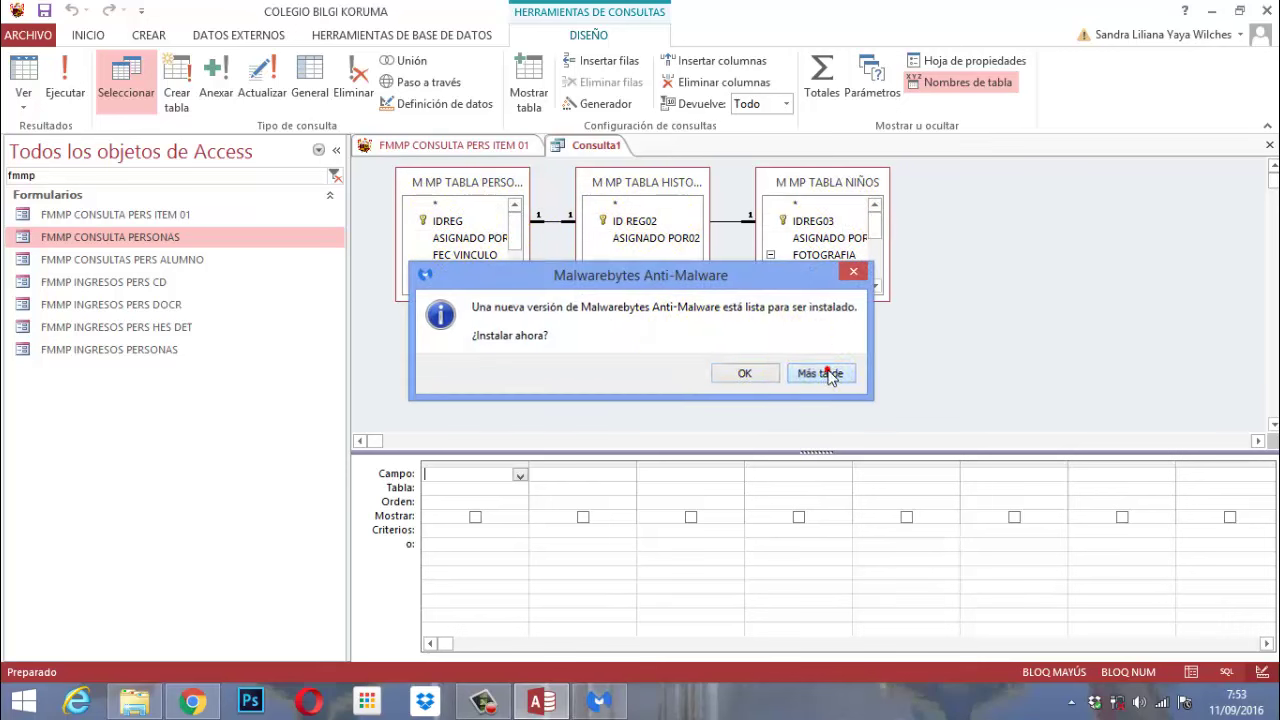
# Examine the key fields IDREG, ID REG02 and IDREG03 in the three related tables
pyautogui.click(445, 222)
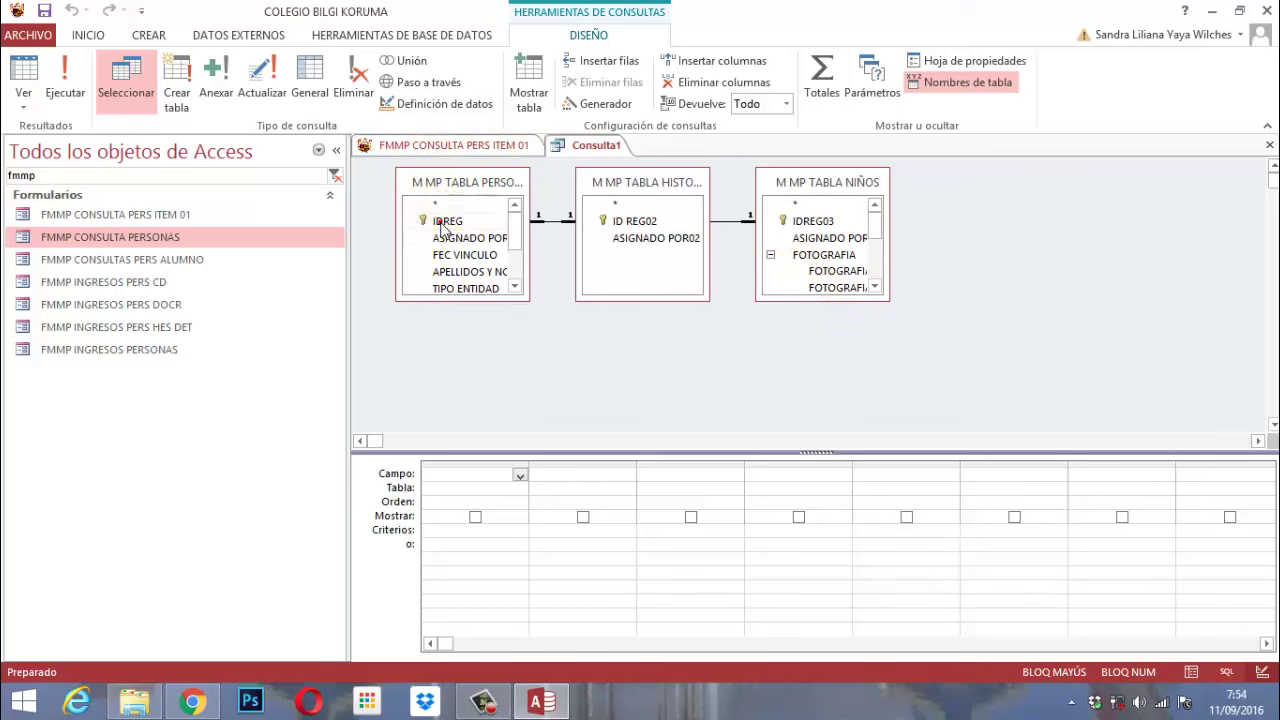
pyautogui.click(632, 222)
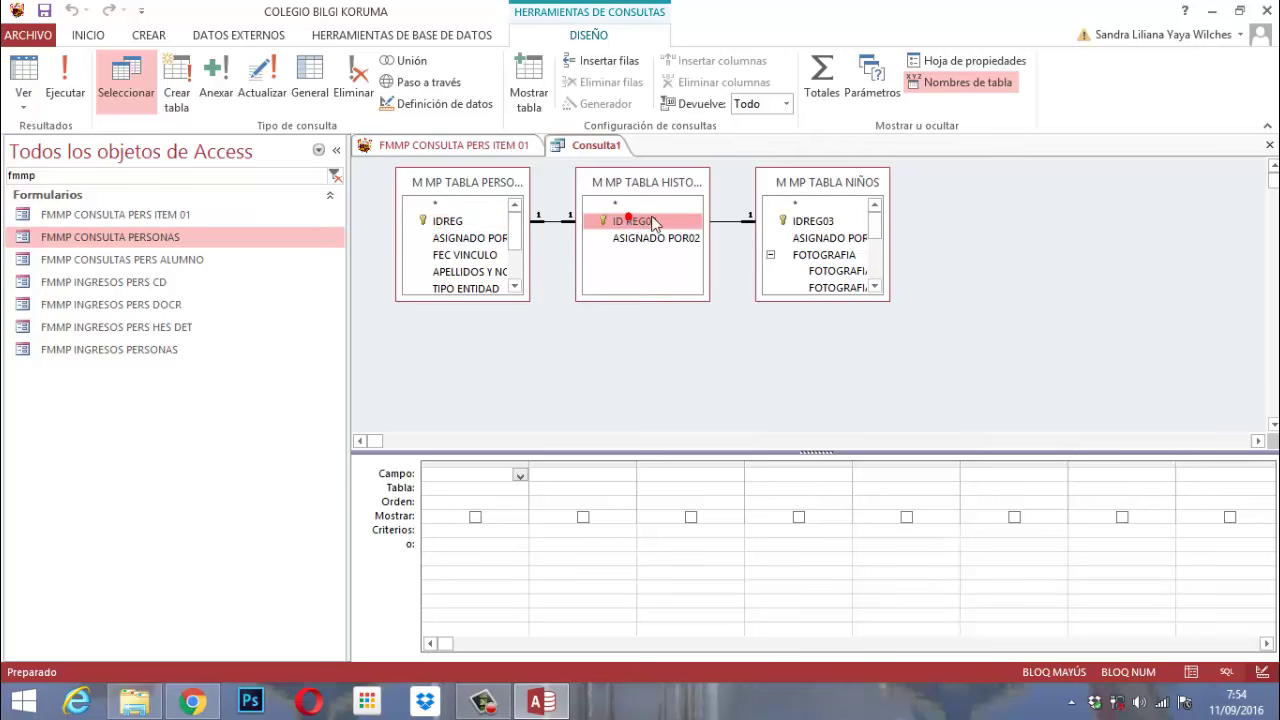
pyautogui.click(810, 221)
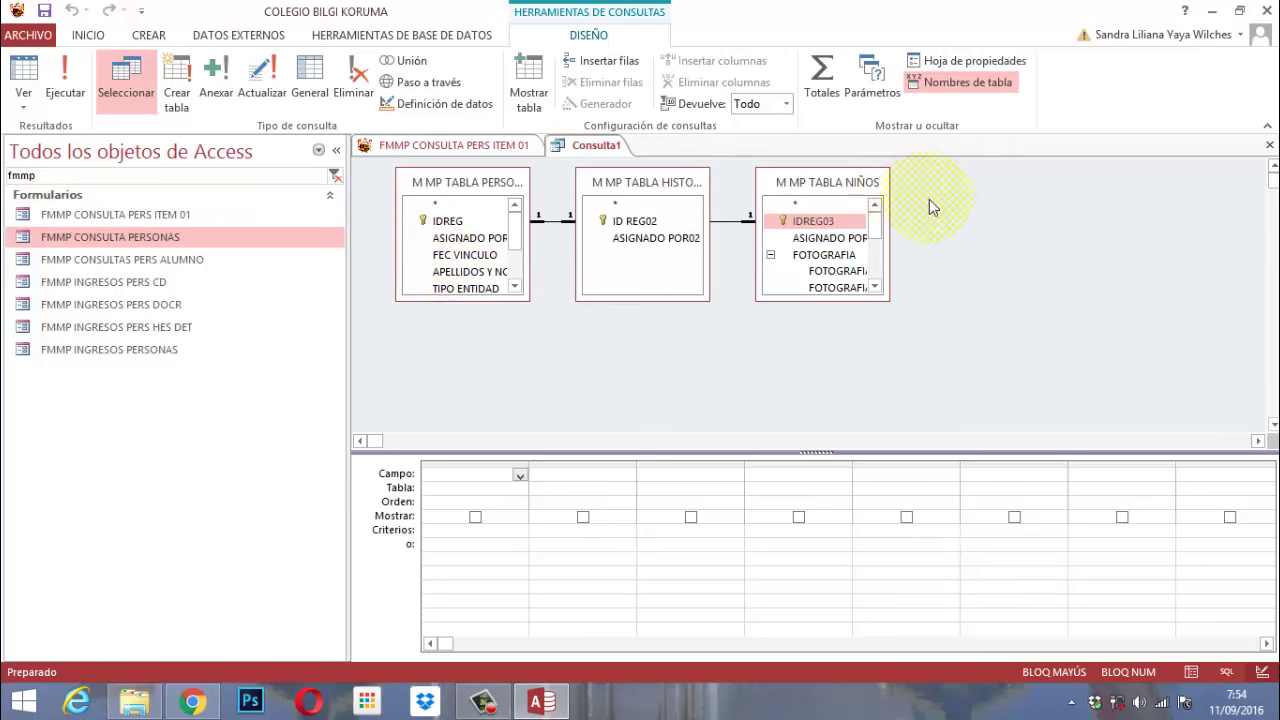
pyautogui.click(645, 226)
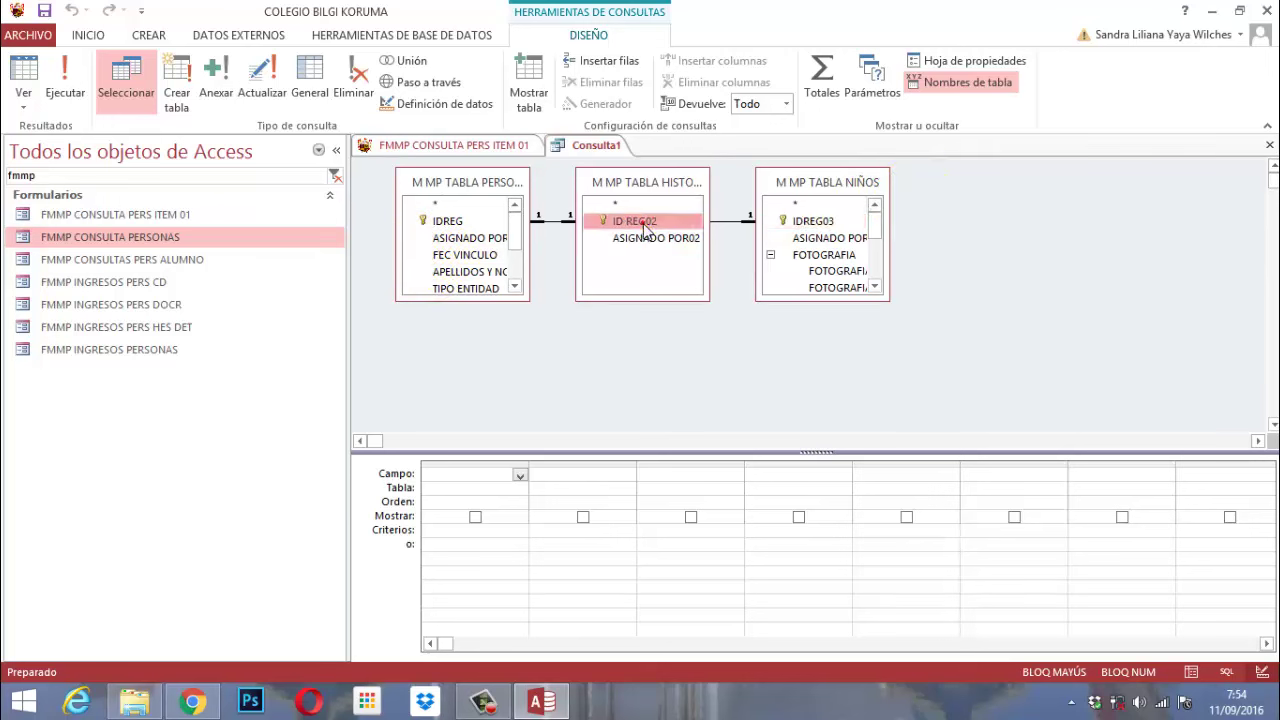
pyautogui.click(818, 222)
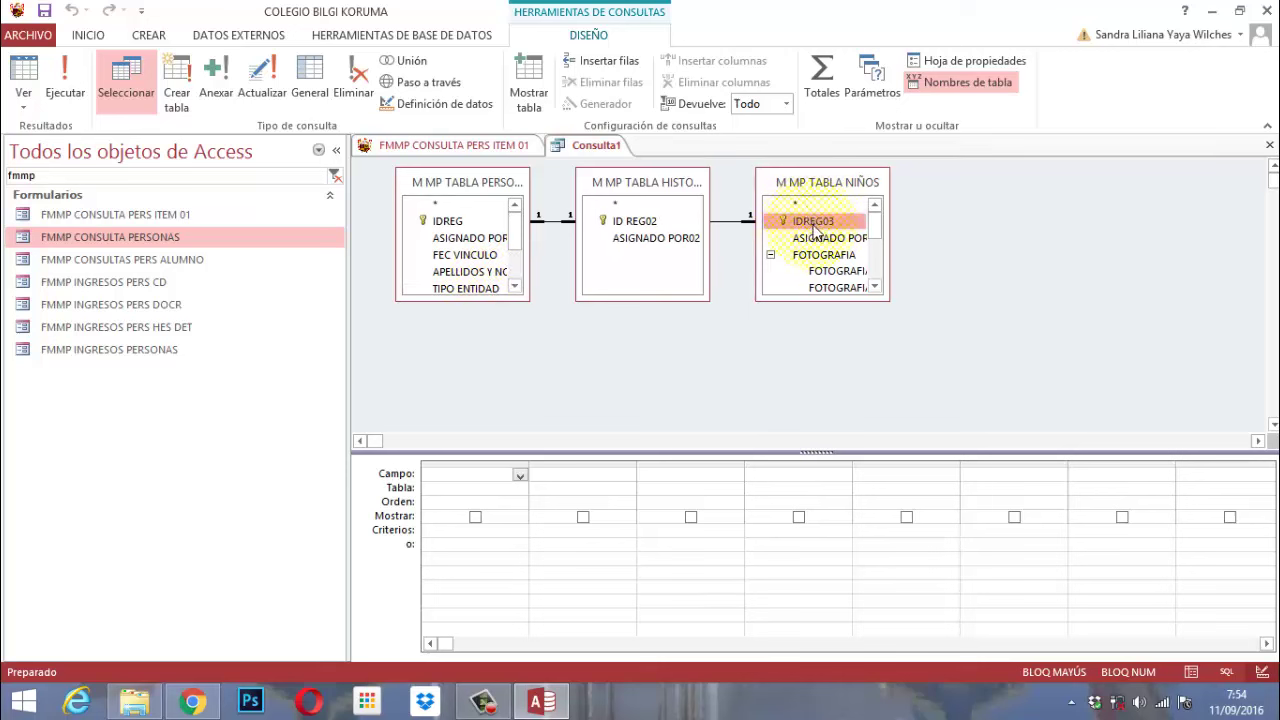
pyautogui.click(645, 223)
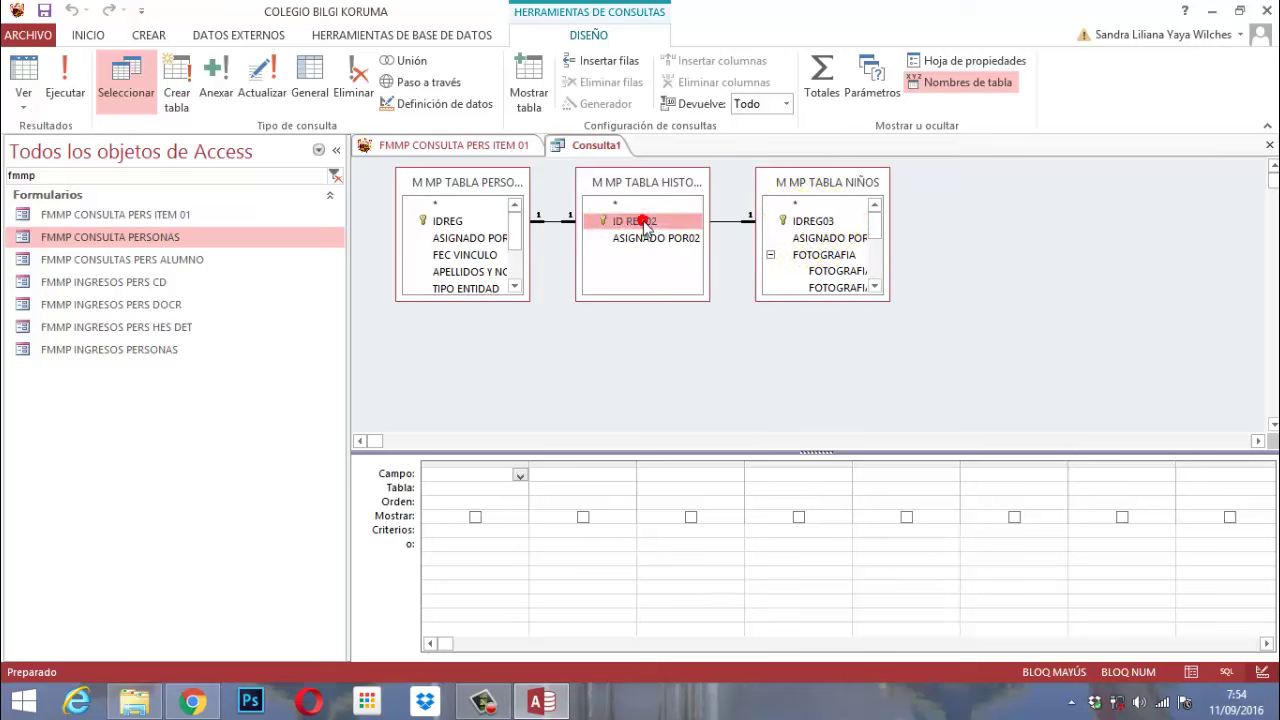
# Add ID REG02, ASIGNADO POR from the PERSONAS table, FOTOGRAFIA, FEC VINCULO and ASIGNADO POR a second time to the query grid
pyautogui.doubleClick(645, 223)
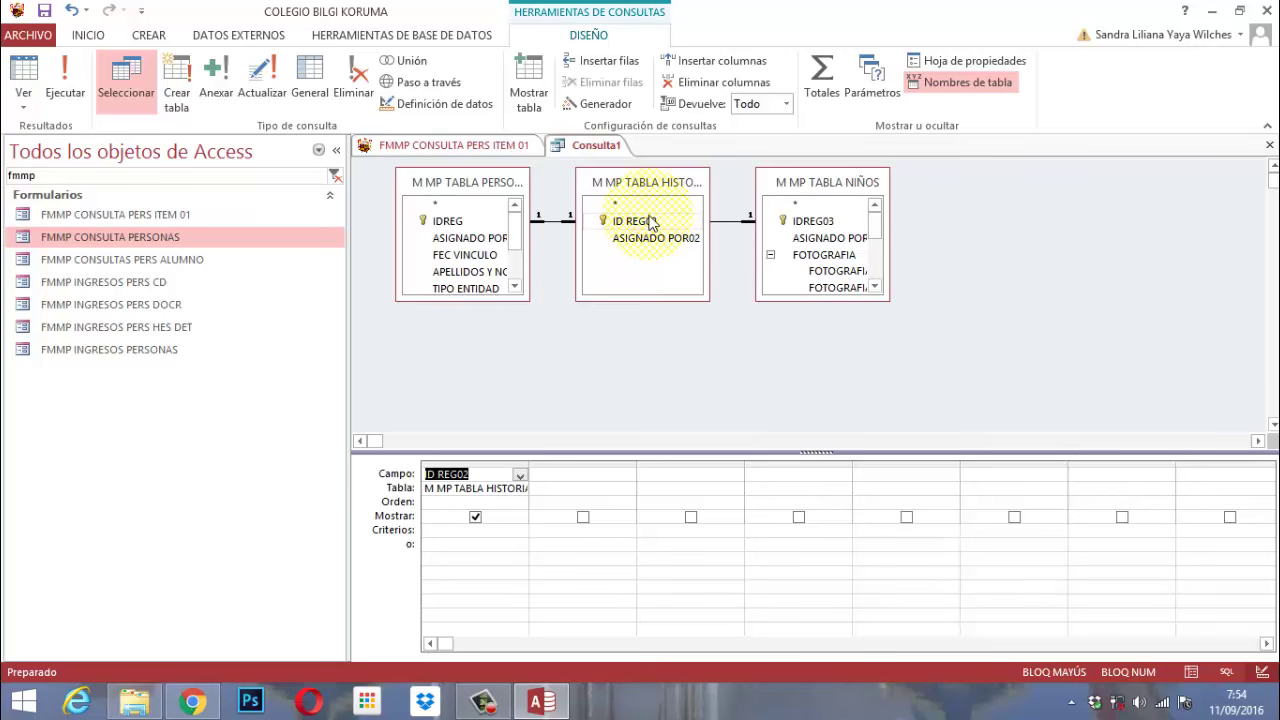
pyautogui.doubleClick(463, 239)
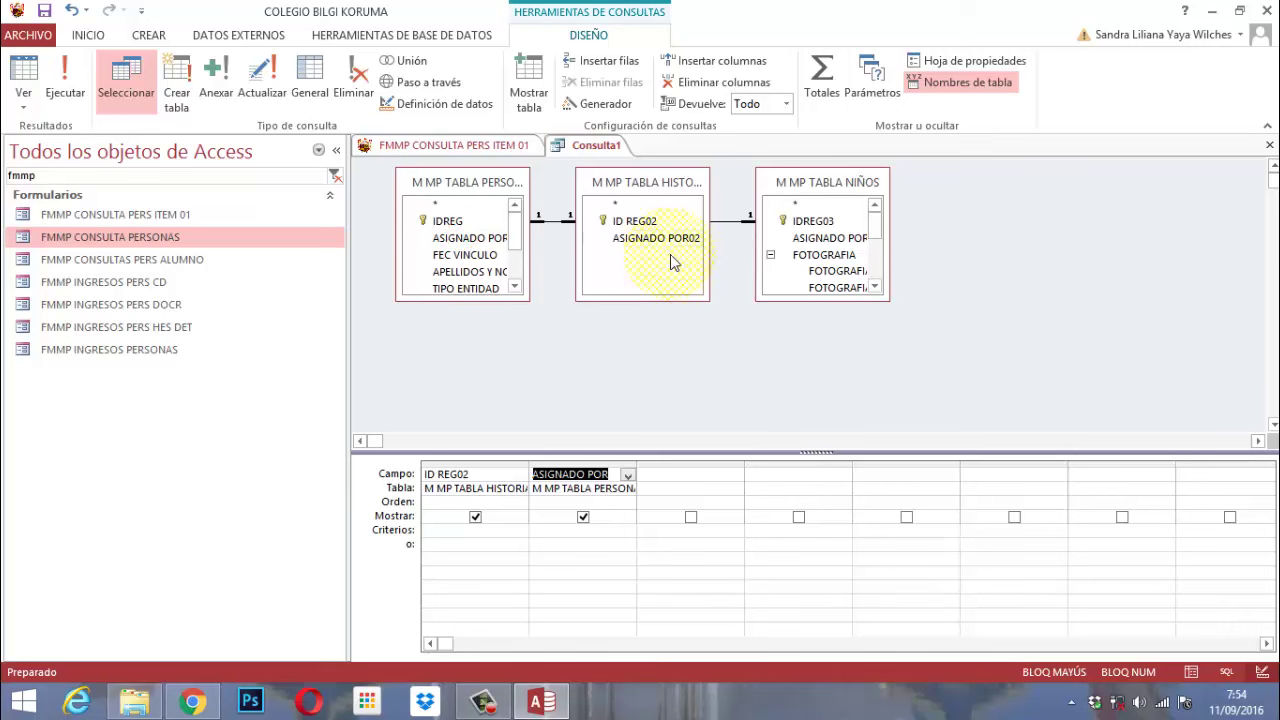
pyautogui.doubleClick(824, 255)
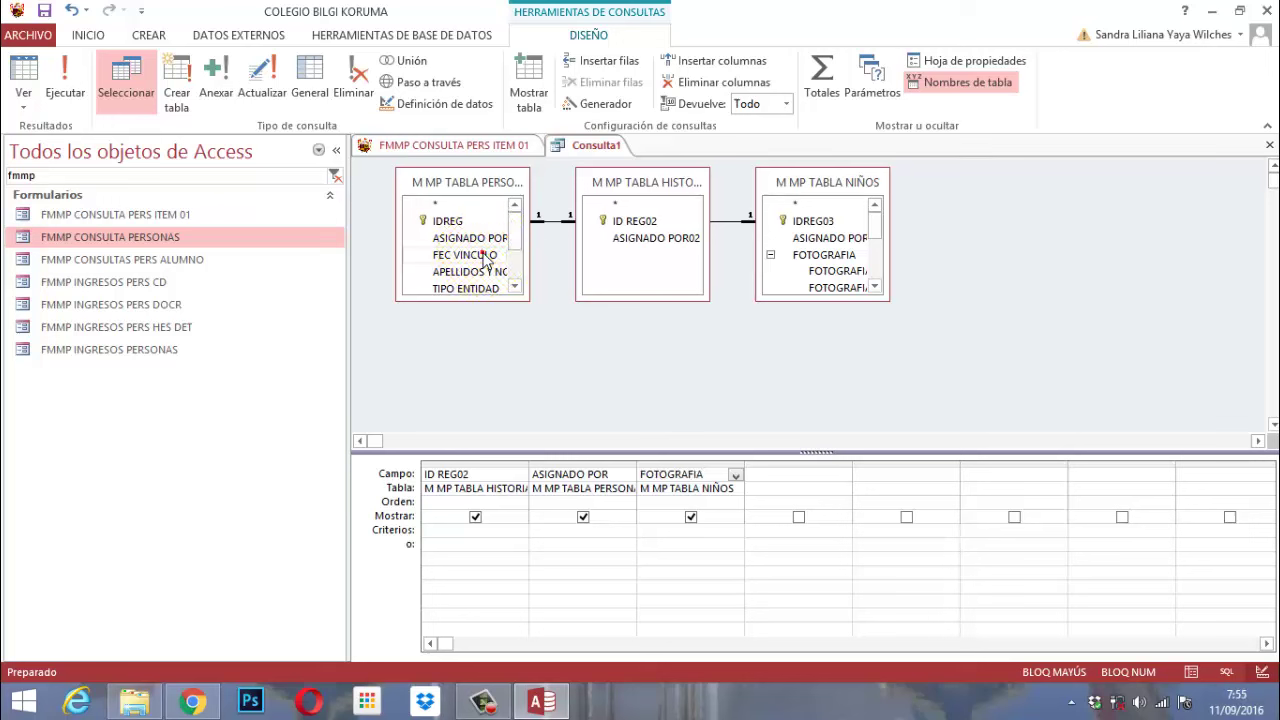
pyautogui.doubleClick(484, 255)
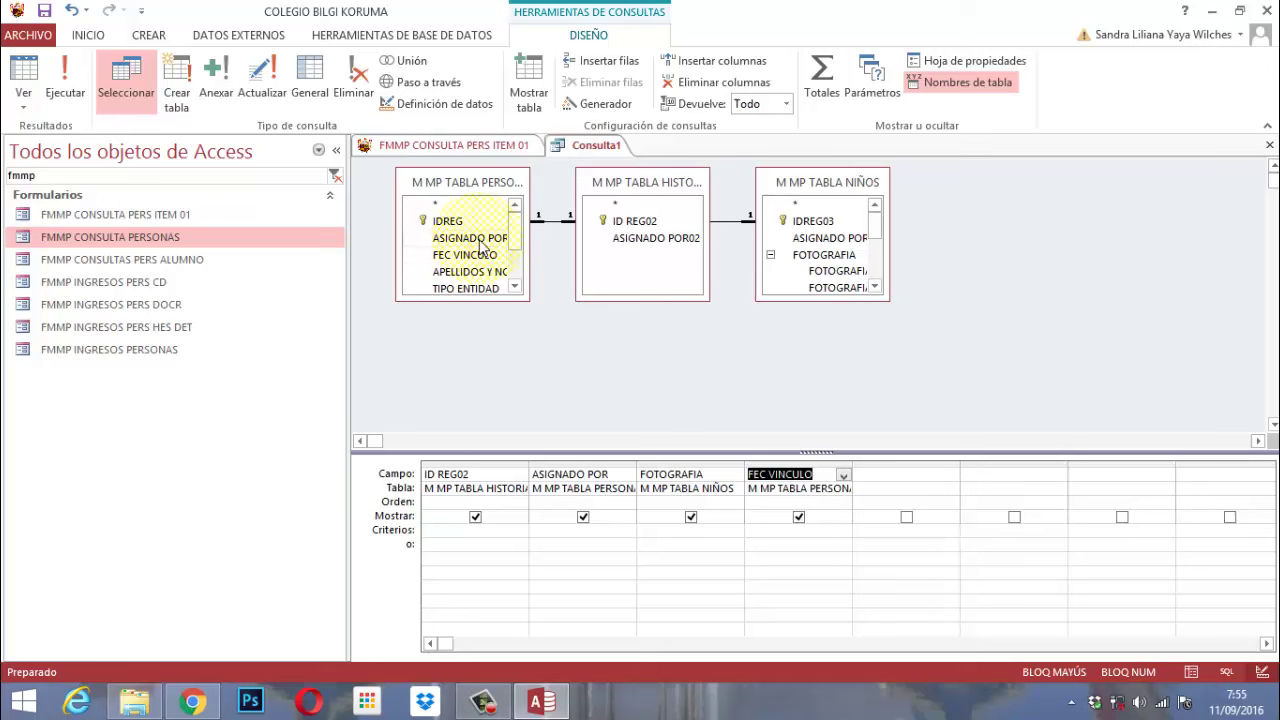
pyautogui.doubleClick(481, 241)
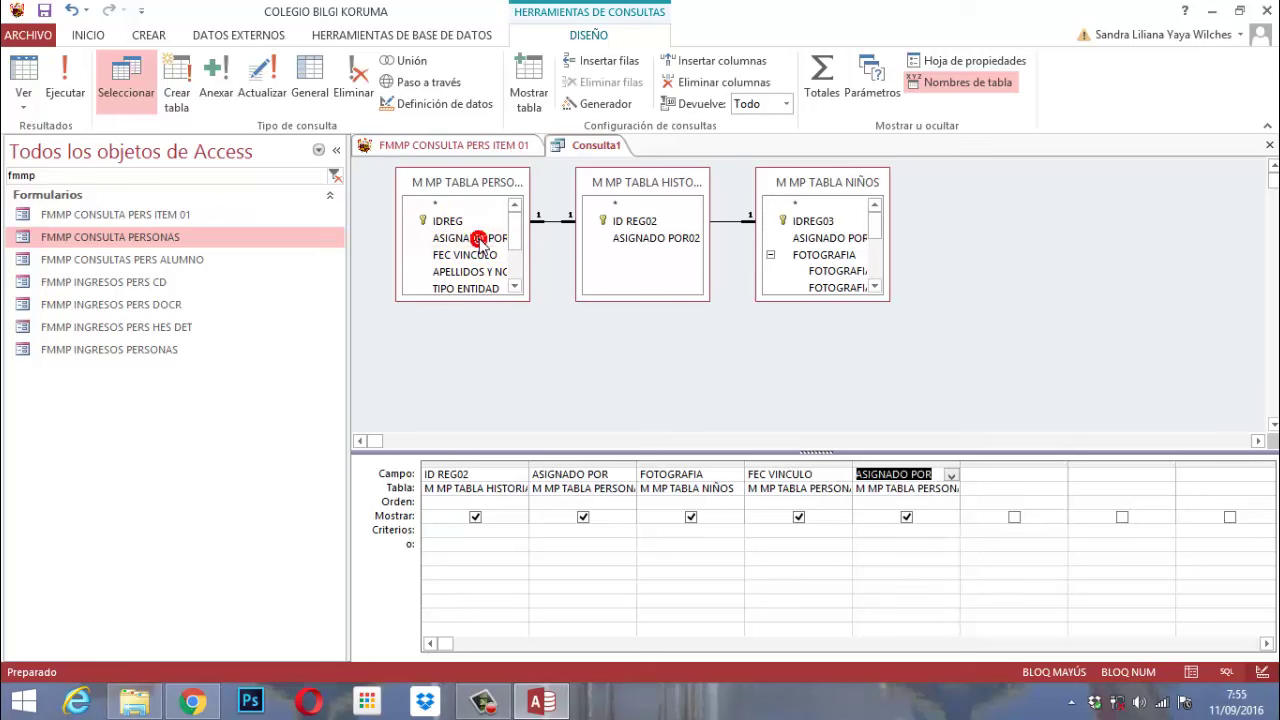
# Add APELLIDOS Y NOMBRES from the PERSONAS table, and FEC NACIMIENTO and SEXO from the NIÑOS table, to the query grid
pyautogui.click(875, 287)
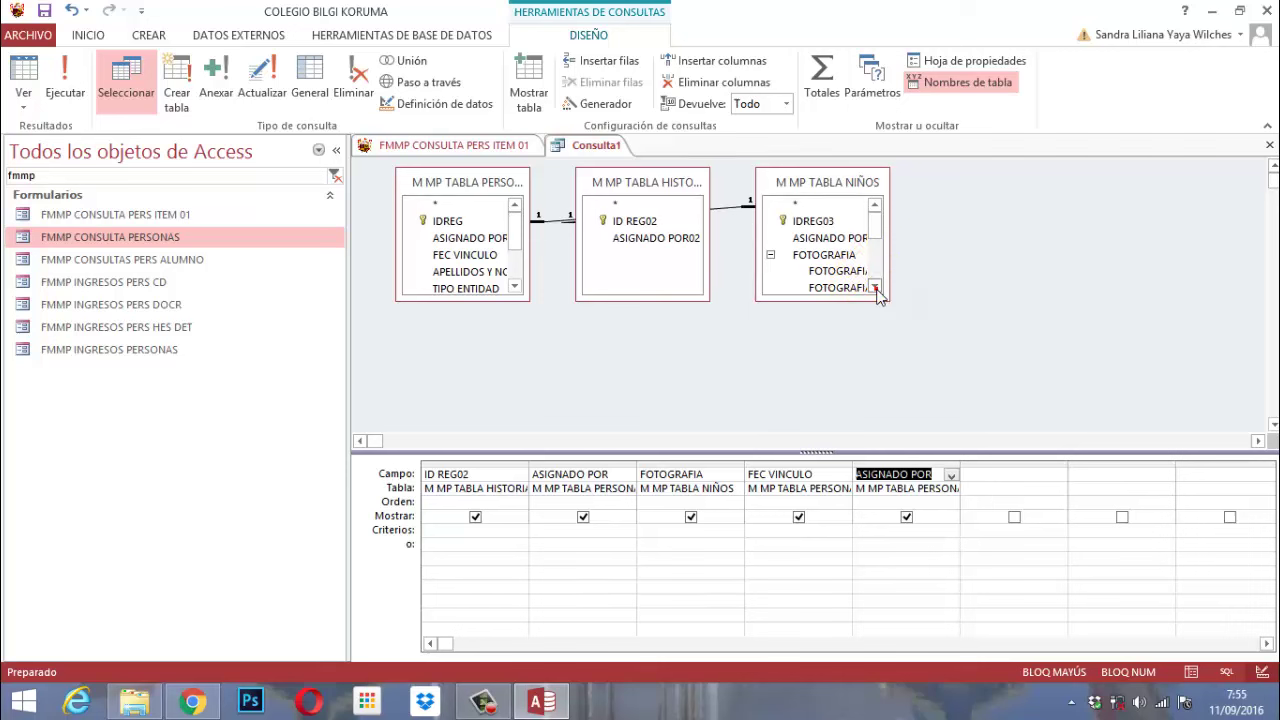
pyautogui.click(875, 287)
pyautogui.click(875, 287)
pyautogui.click(875, 287)
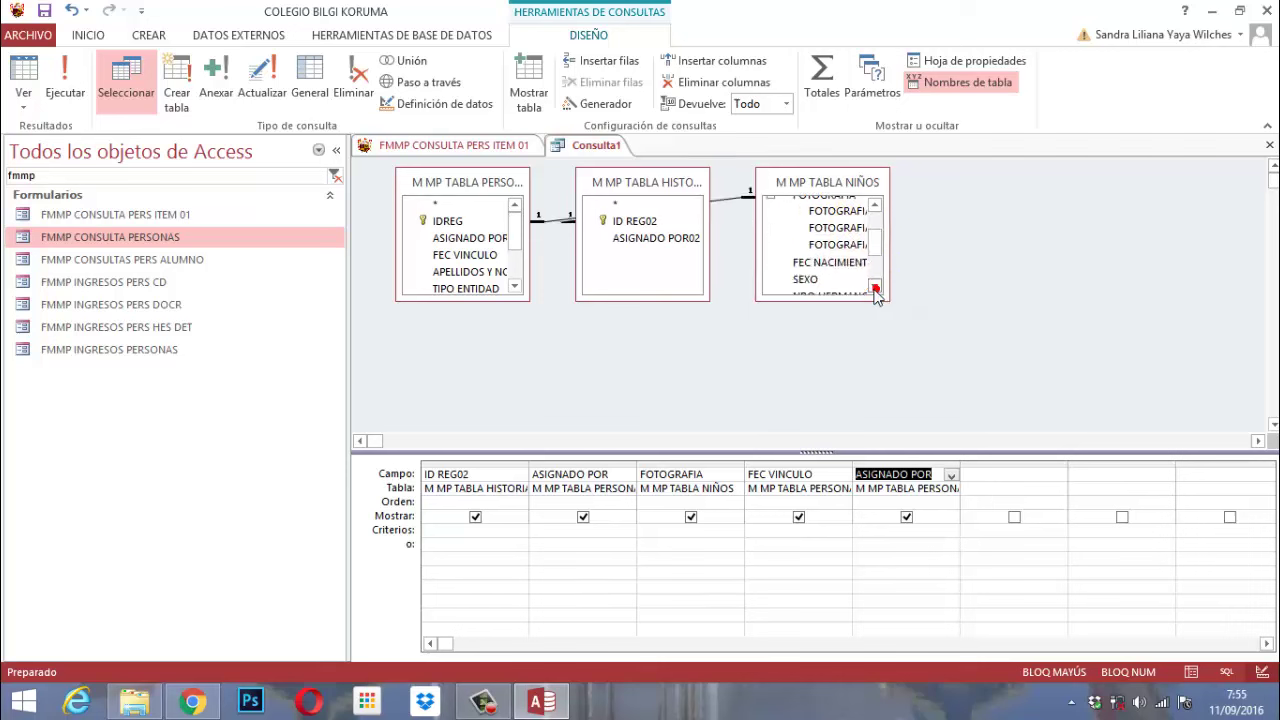
pyautogui.doubleClick(482, 280)
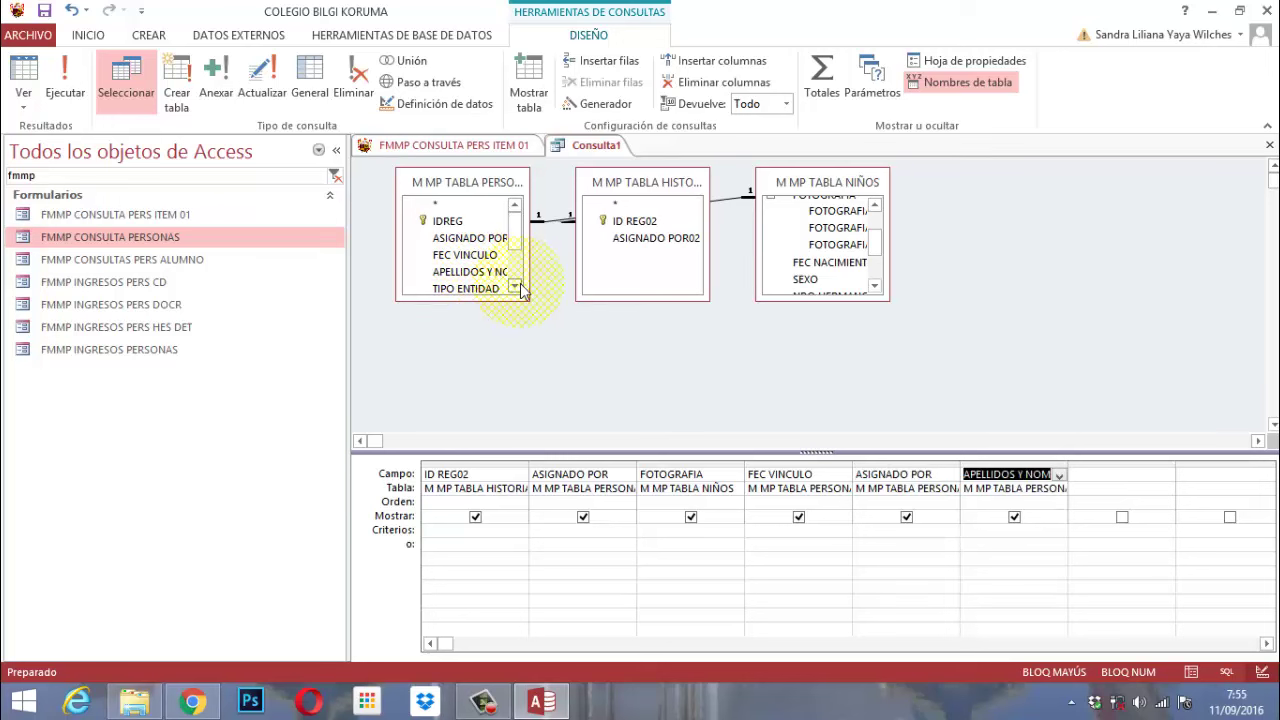
pyautogui.click(516, 286)
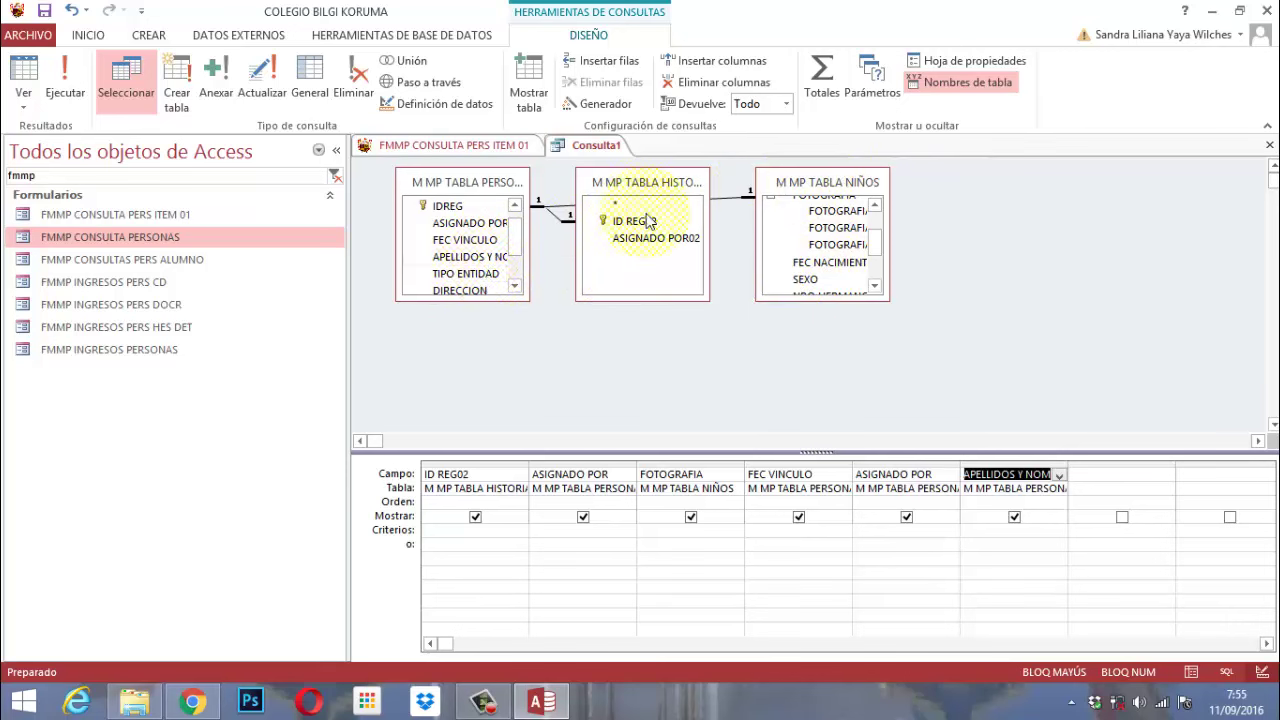
pyautogui.doubleClick(799, 264)
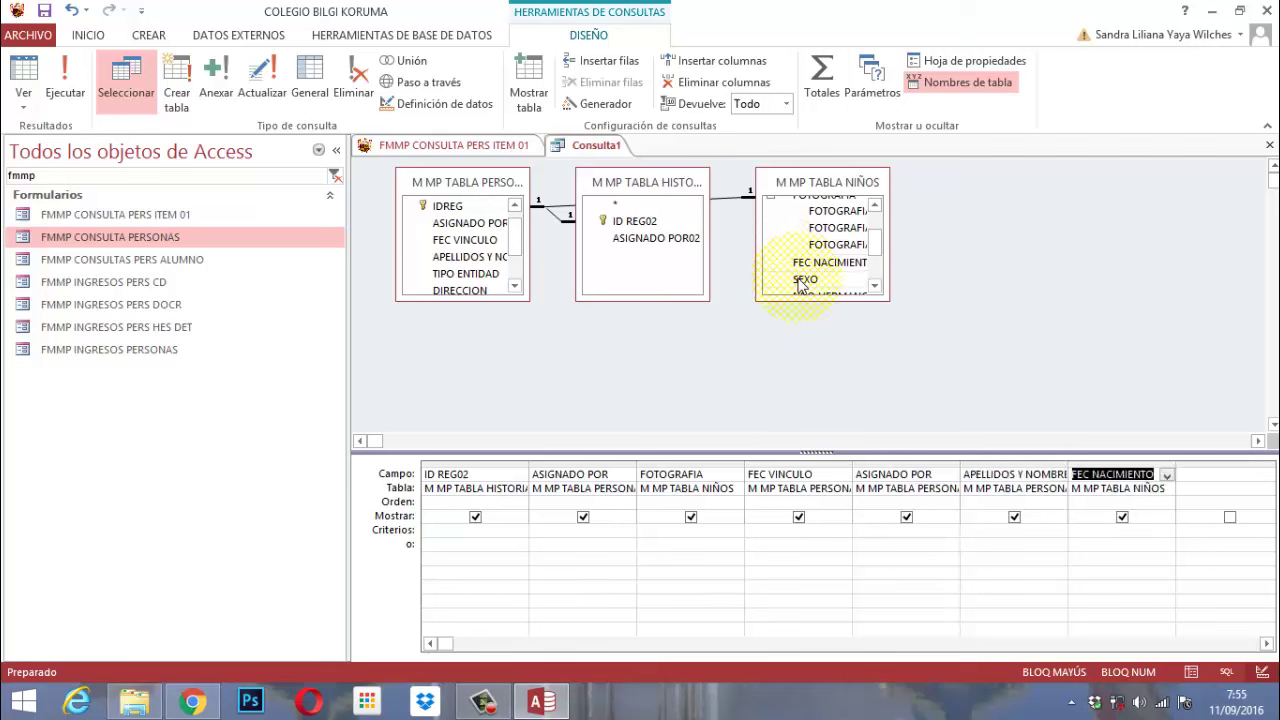
pyautogui.doubleClick(802, 279)
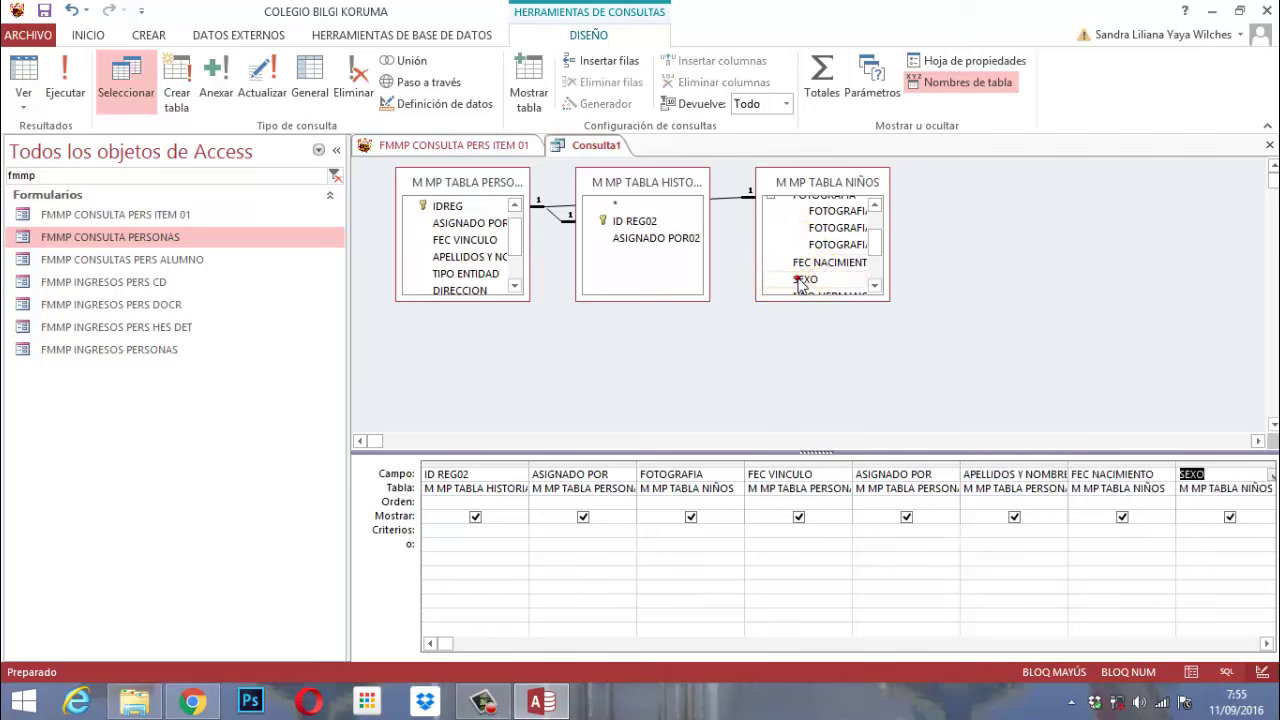
# Add the contact fields DIRECCION, TELFIJO, MOVIL and EMAIL from the PERSONAS table to the query grid
pyautogui.click(874, 286)
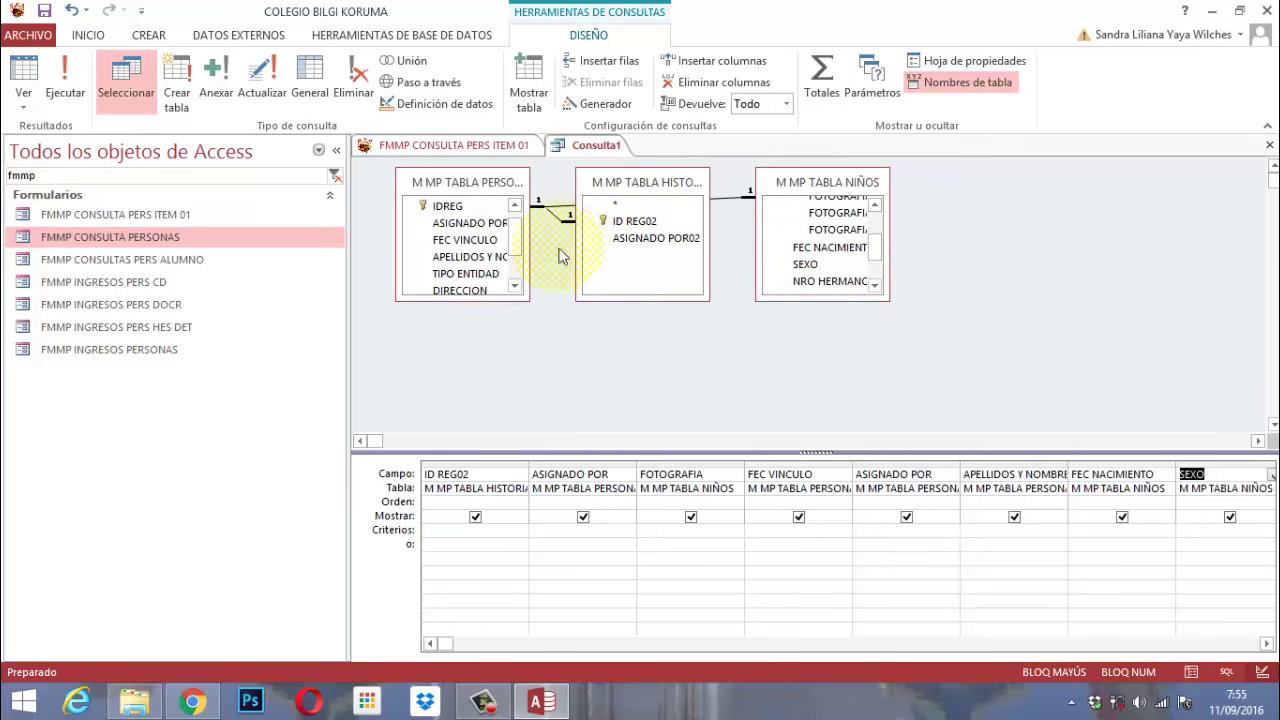
pyautogui.click(515, 287)
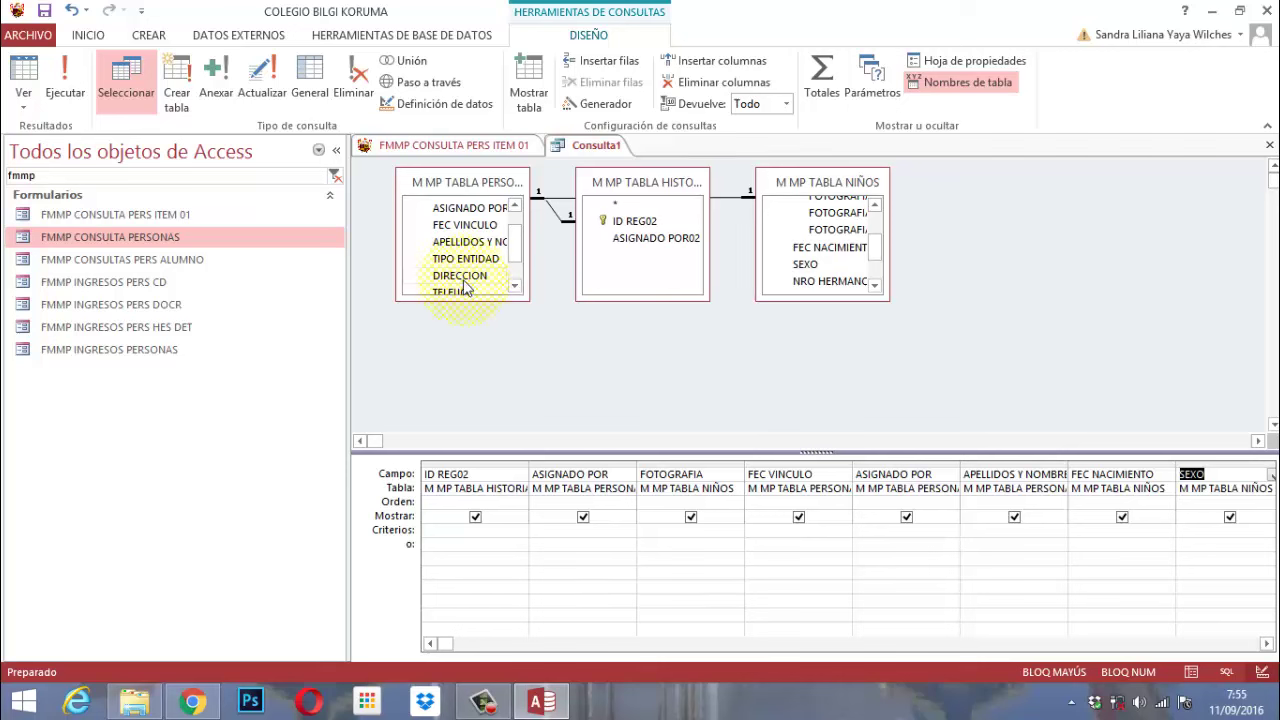
pyautogui.doubleClick(465, 278)
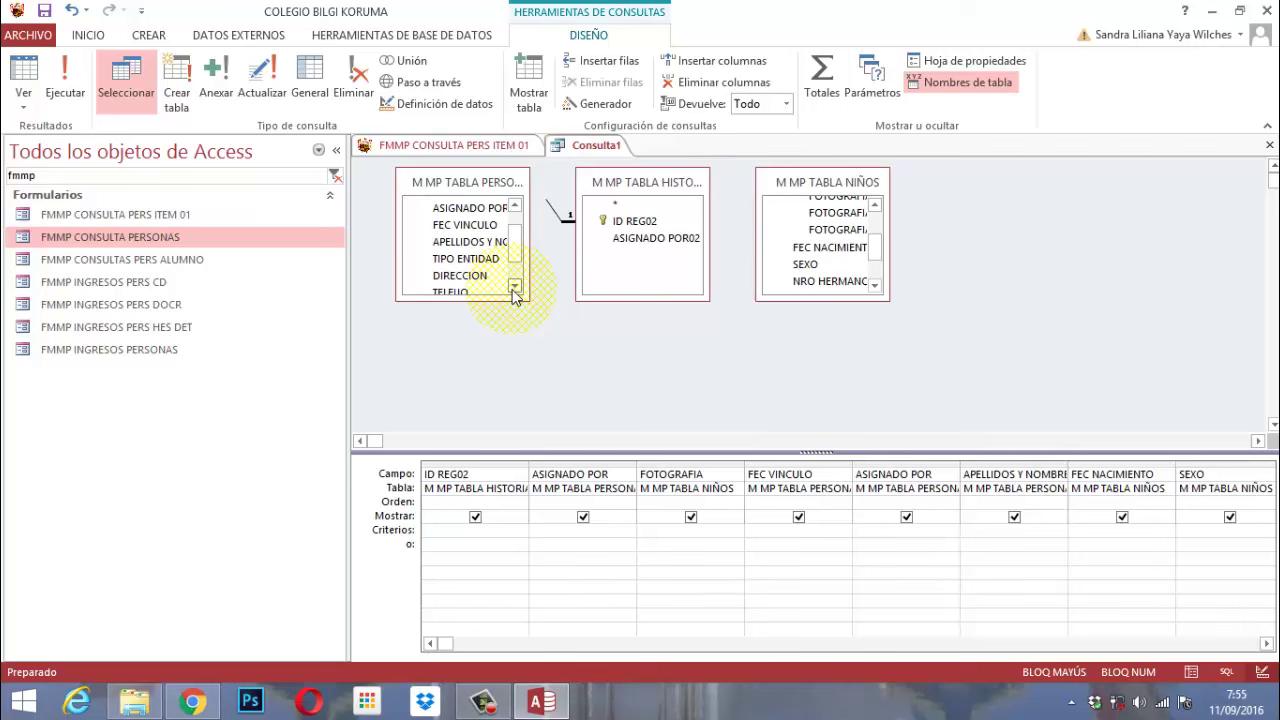
pyautogui.click(514, 287)
pyautogui.click(514, 287)
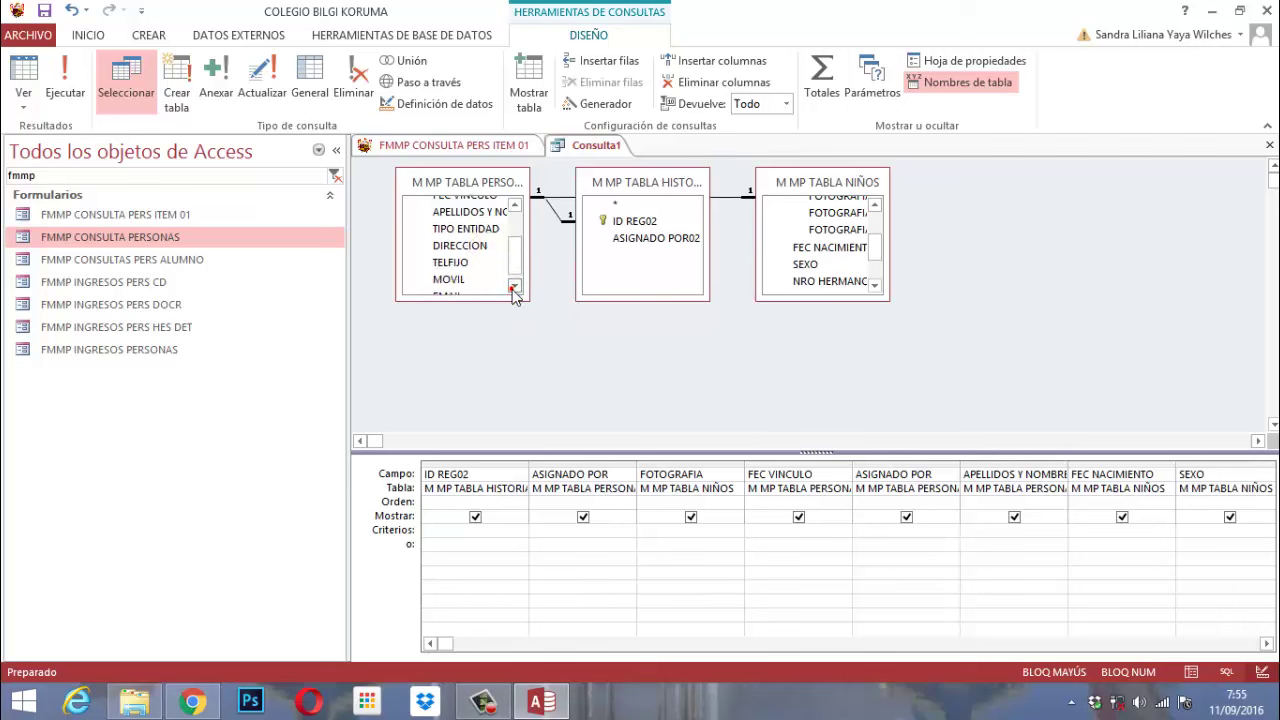
pyautogui.click(464, 264)
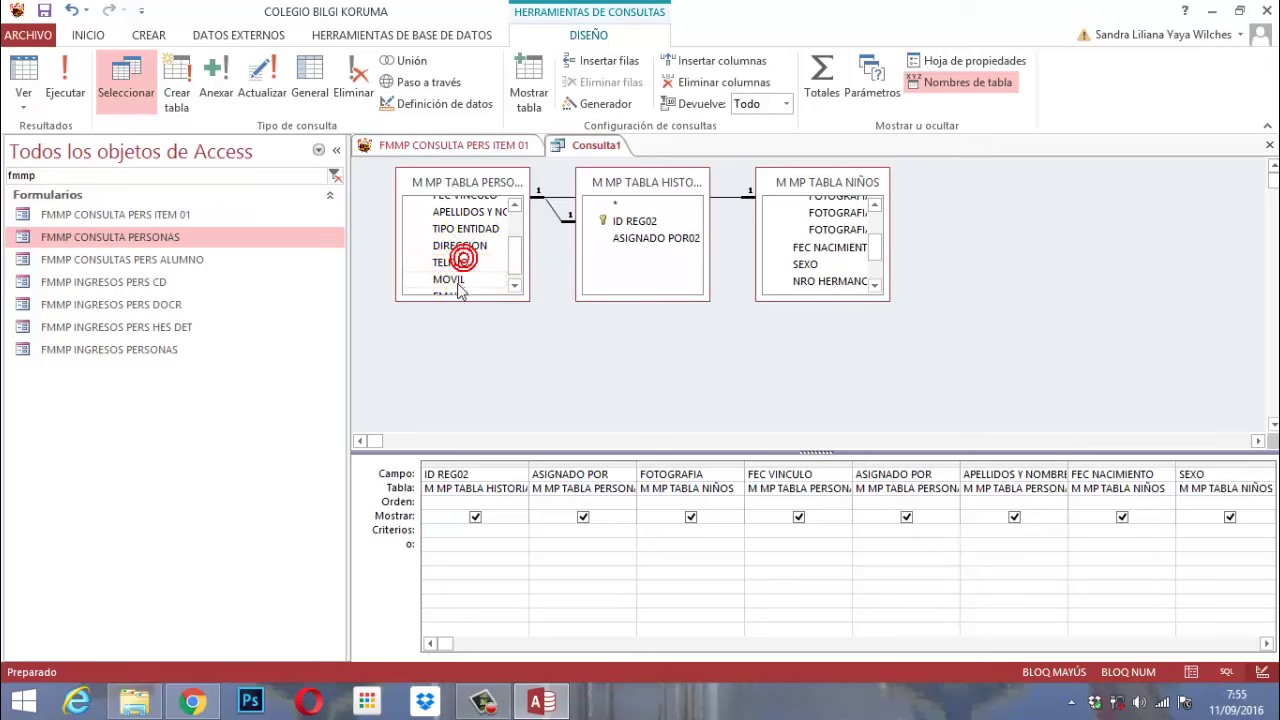
pyautogui.click(447, 275)
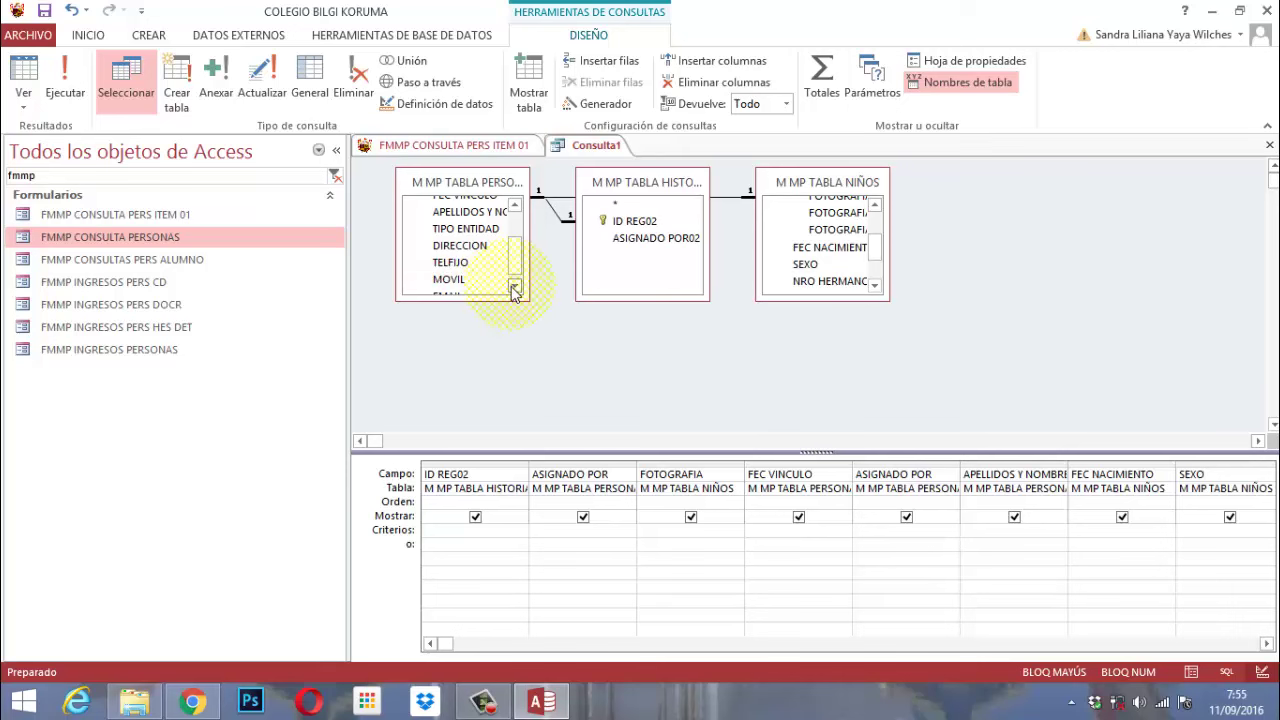
pyautogui.click(513, 287)
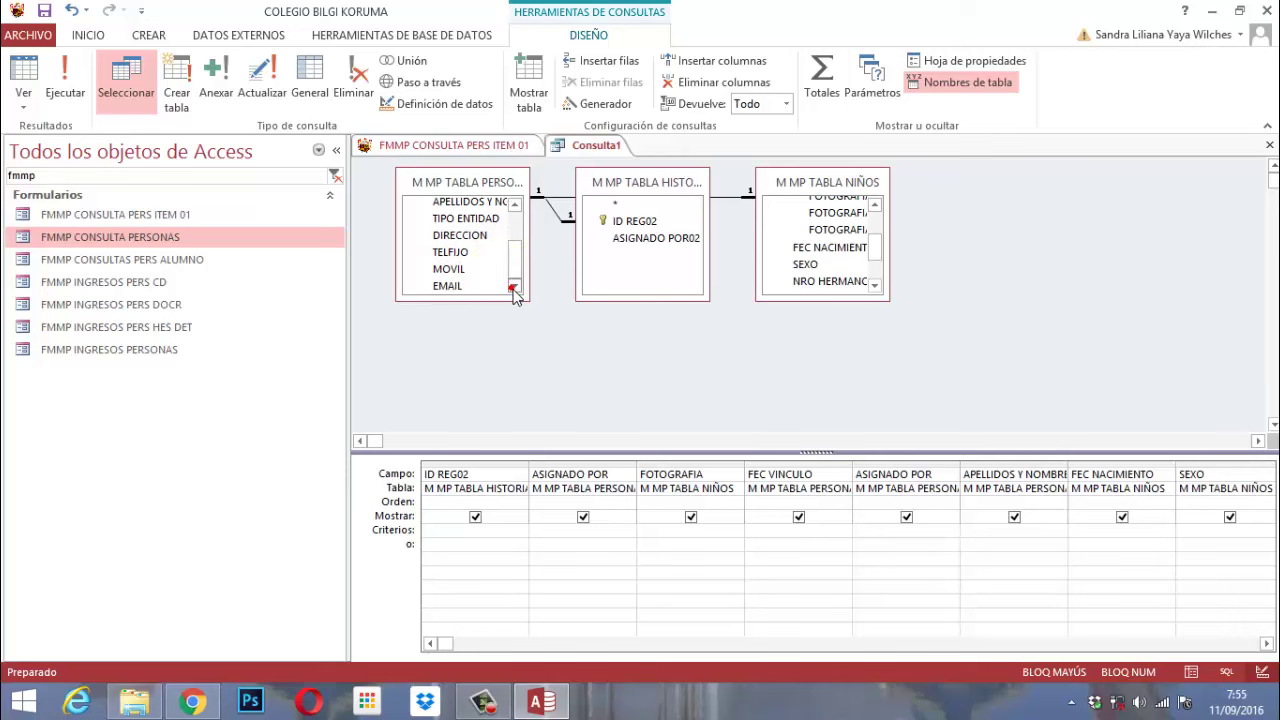
pyautogui.click(451, 287)
# Add NRO HERMANOS and LUGAR QUE OCUPA from the NIÑOS table to the query grid
pyautogui.click(875, 286)
pyautogui.click(875, 286)
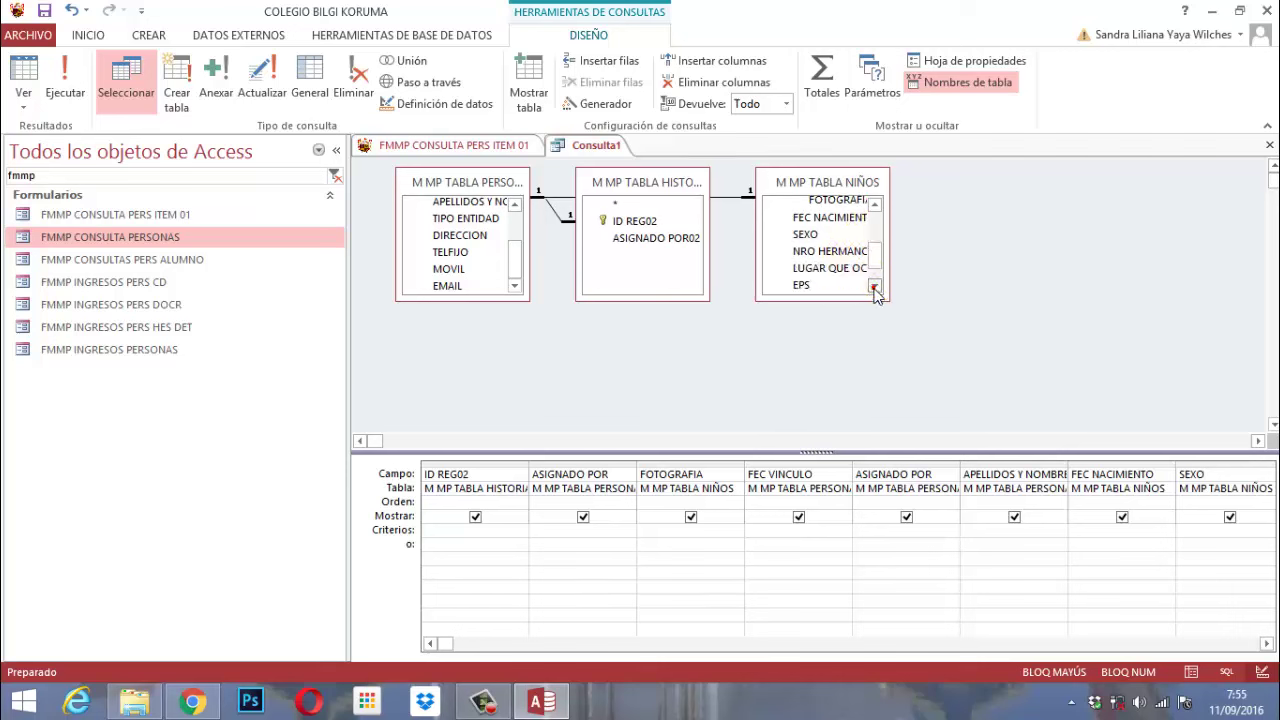
pyautogui.doubleClick(812, 252)
pyautogui.doubleClick(805, 268)
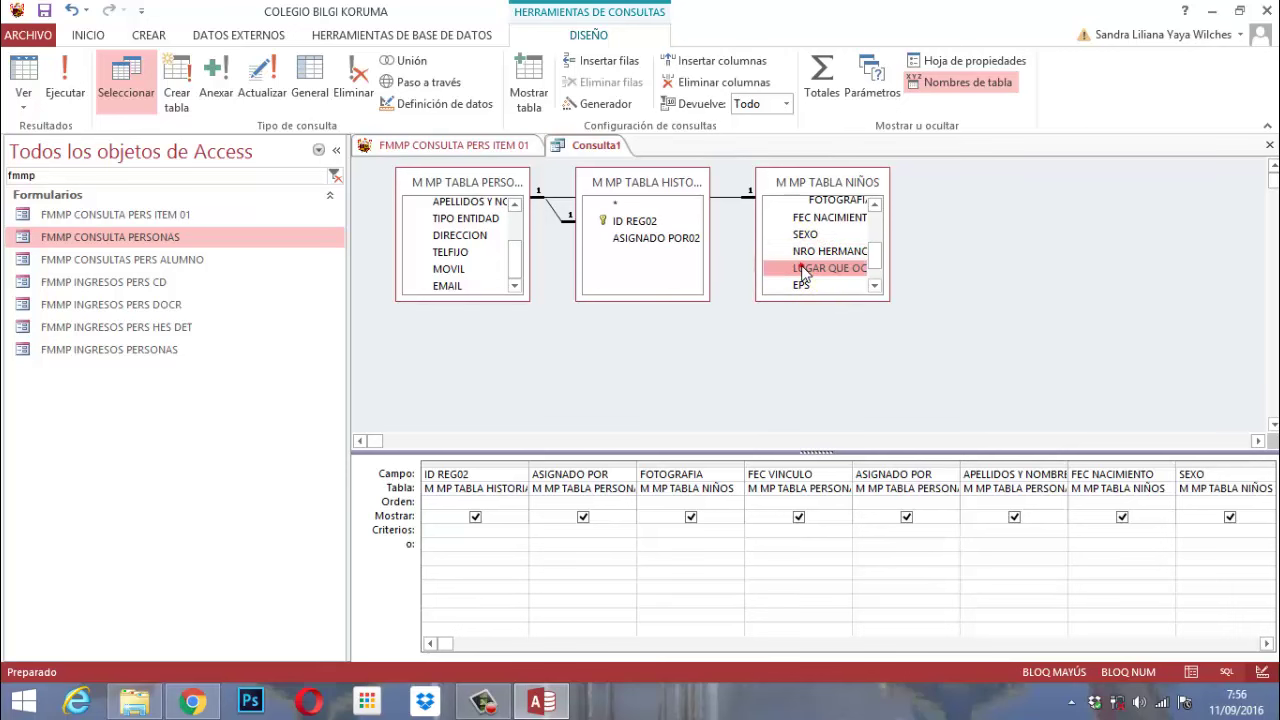
# Add the health fields EPS, CUAL and RH from the NIÑOS table to the query grid
pyautogui.click(875, 286)
pyautogui.click(875, 286)
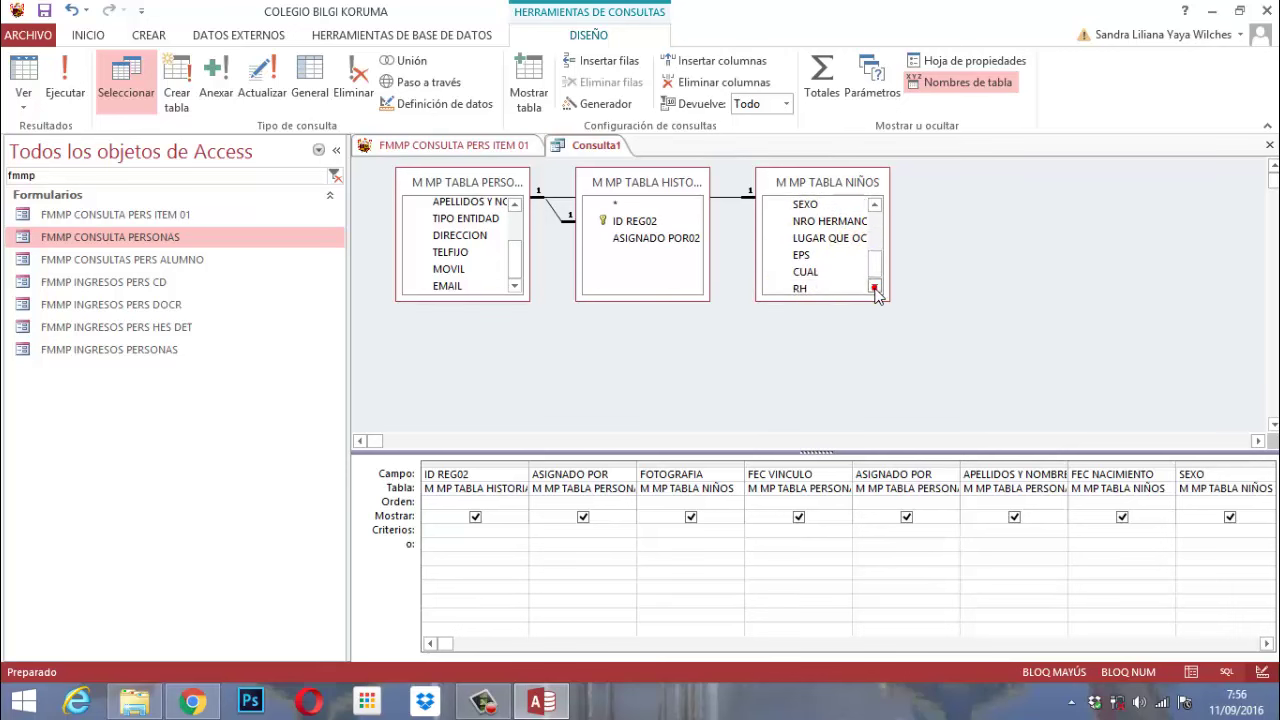
pyautogui.doubleClick(801, 256)
pyautogui.doubleClick(806, 272)
pyautogui.click(874, 286)
pyautogui.doubleClick(804, 290)
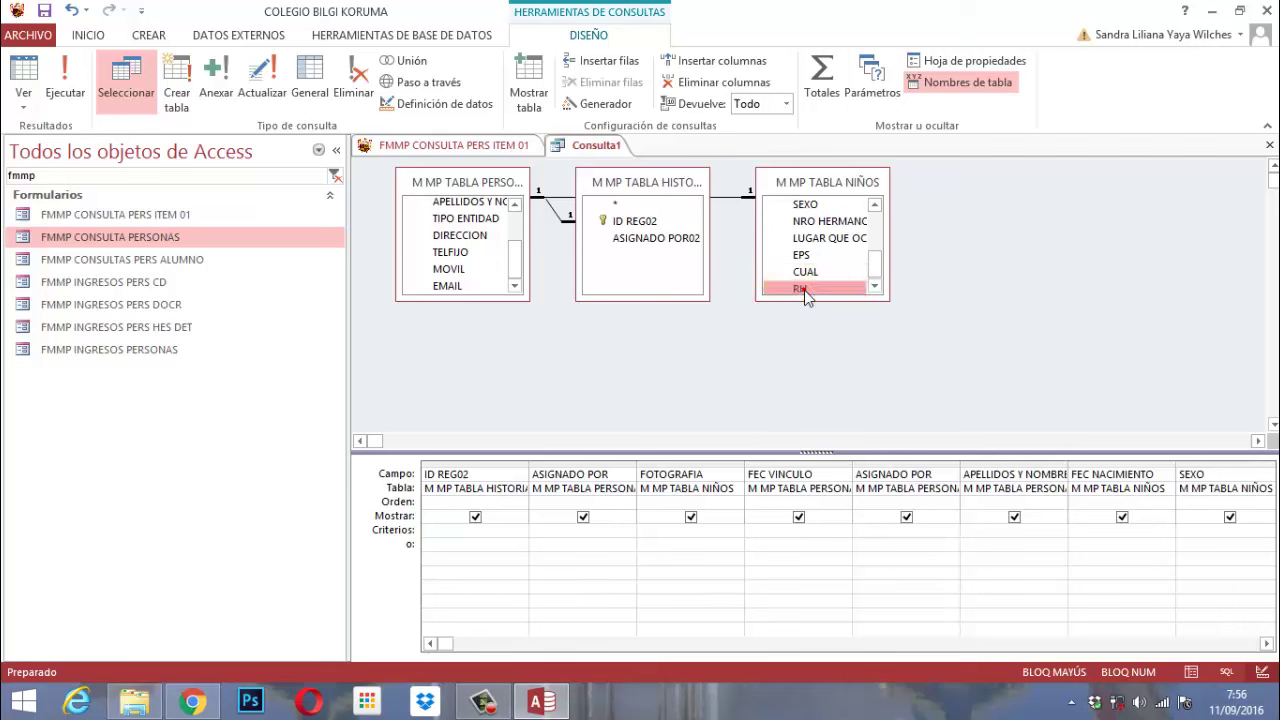
pyautogui.moveTo(804, 290); pyautogui.dragTo(760, 455)
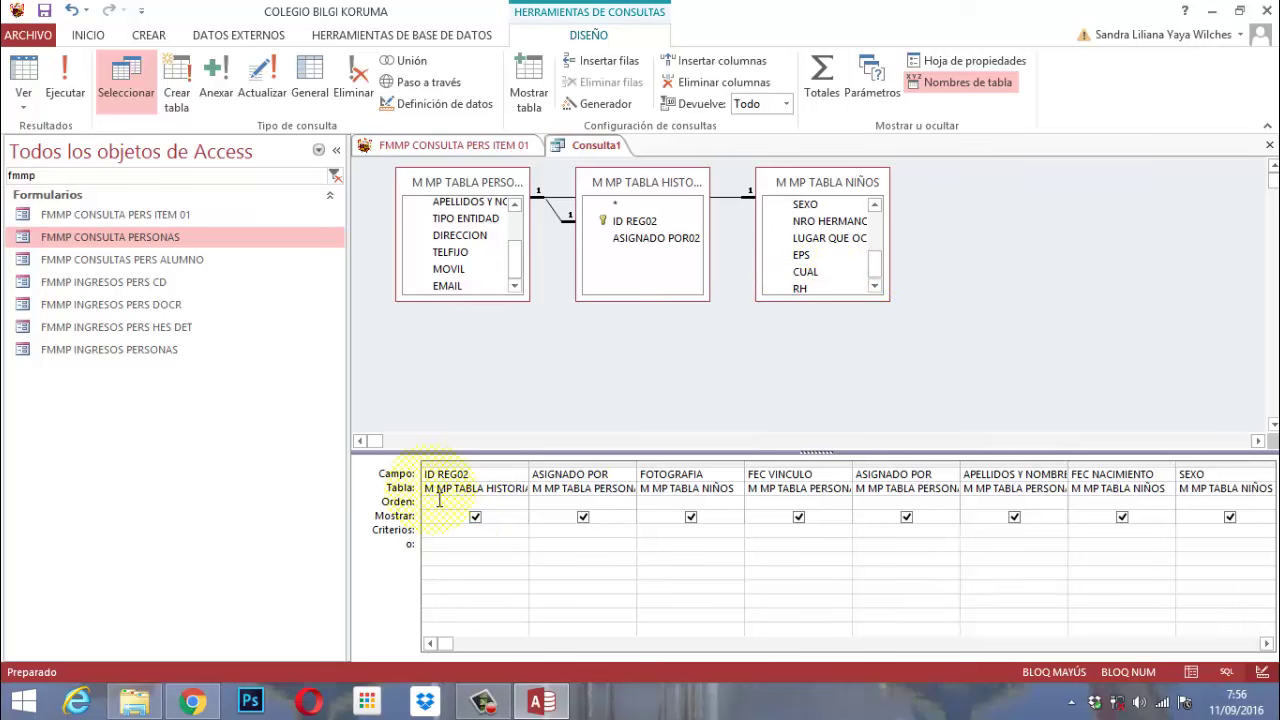
# Collapse the navigation pane to review the query grid's fields up to RH, and run the query to view its records
pyautogui.click(336, 150)
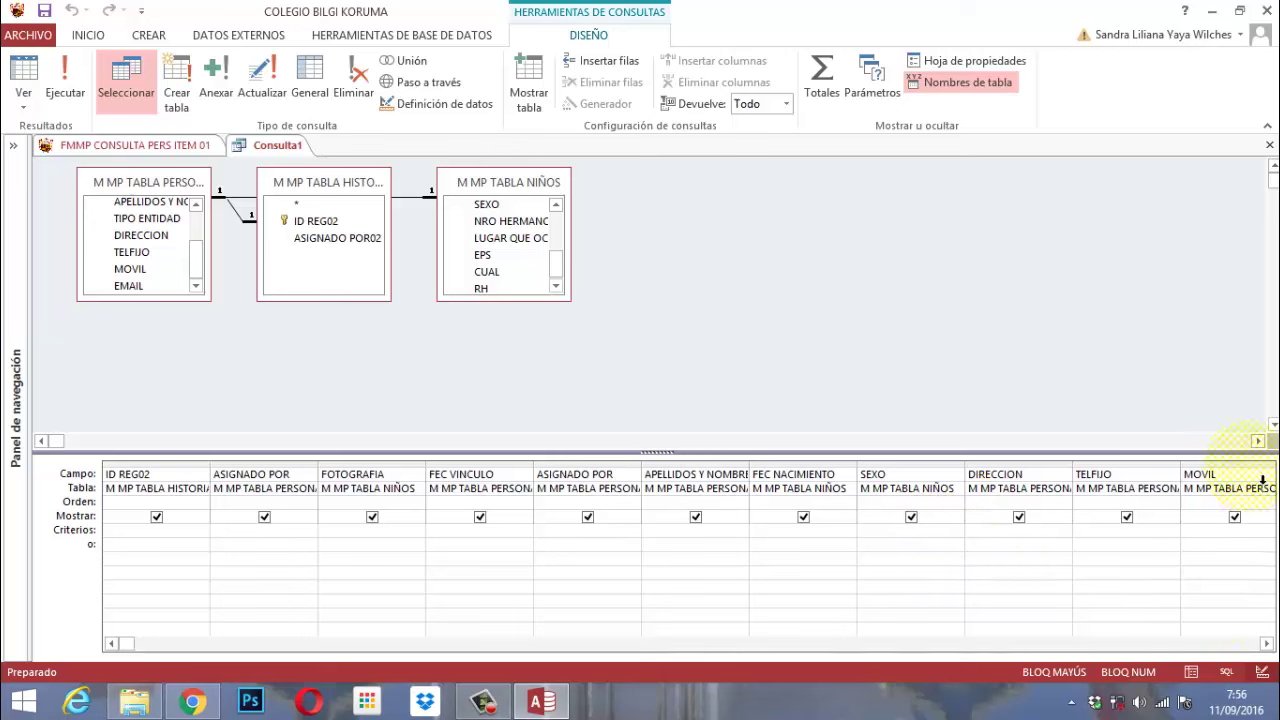
pyautogui.click(1266, 644)
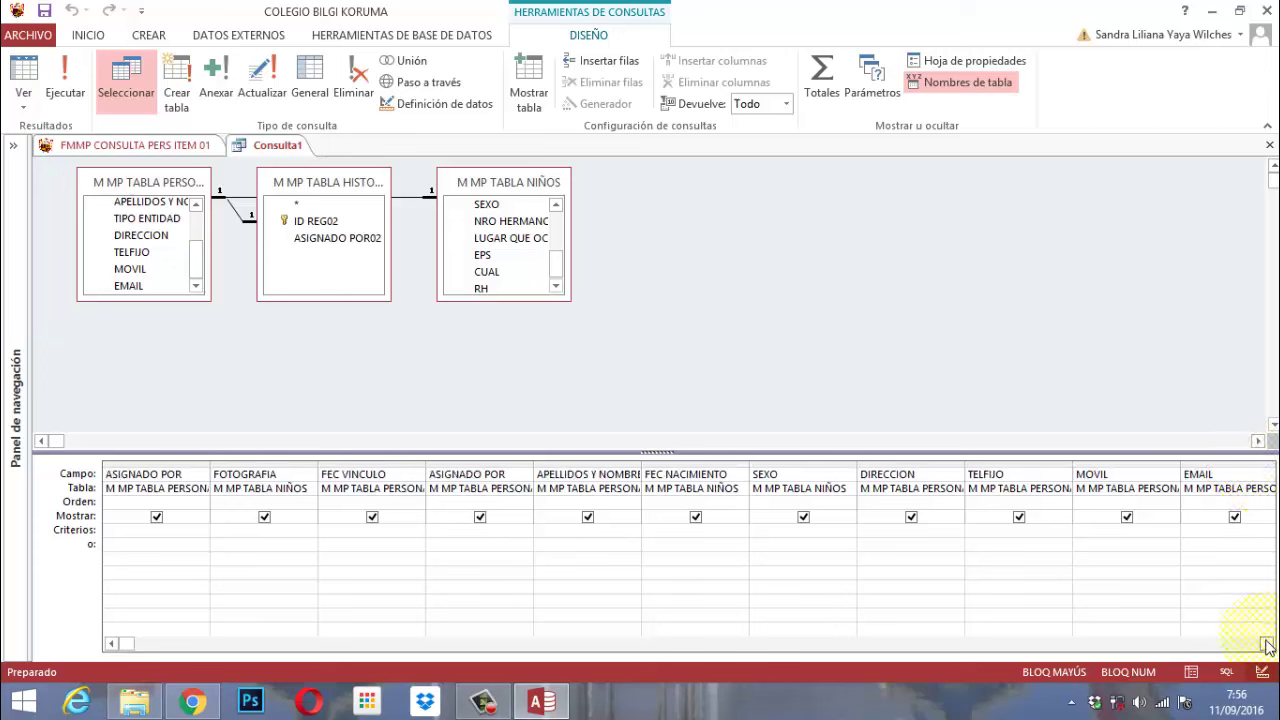
pyautogui.click(1266, 644)
pyautogui.click(1266, 644)
pyautogui.click(1266, 644)
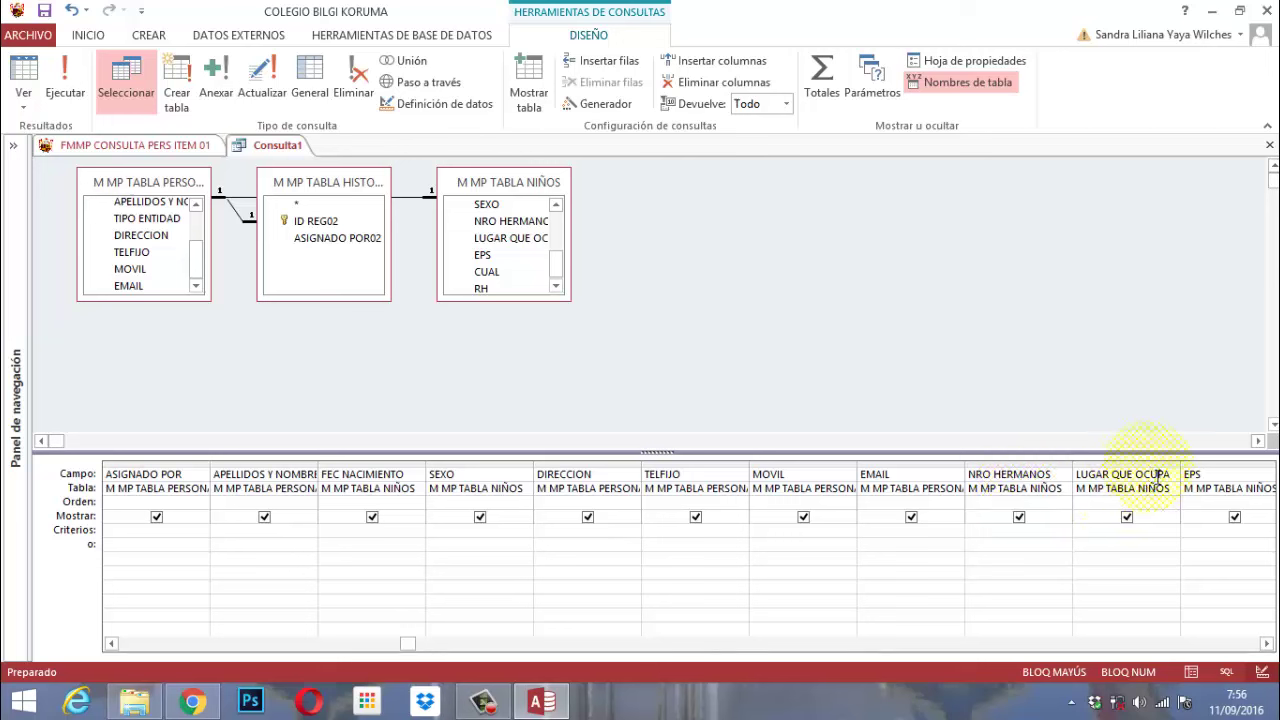
pyautogui.click(1268, 645)
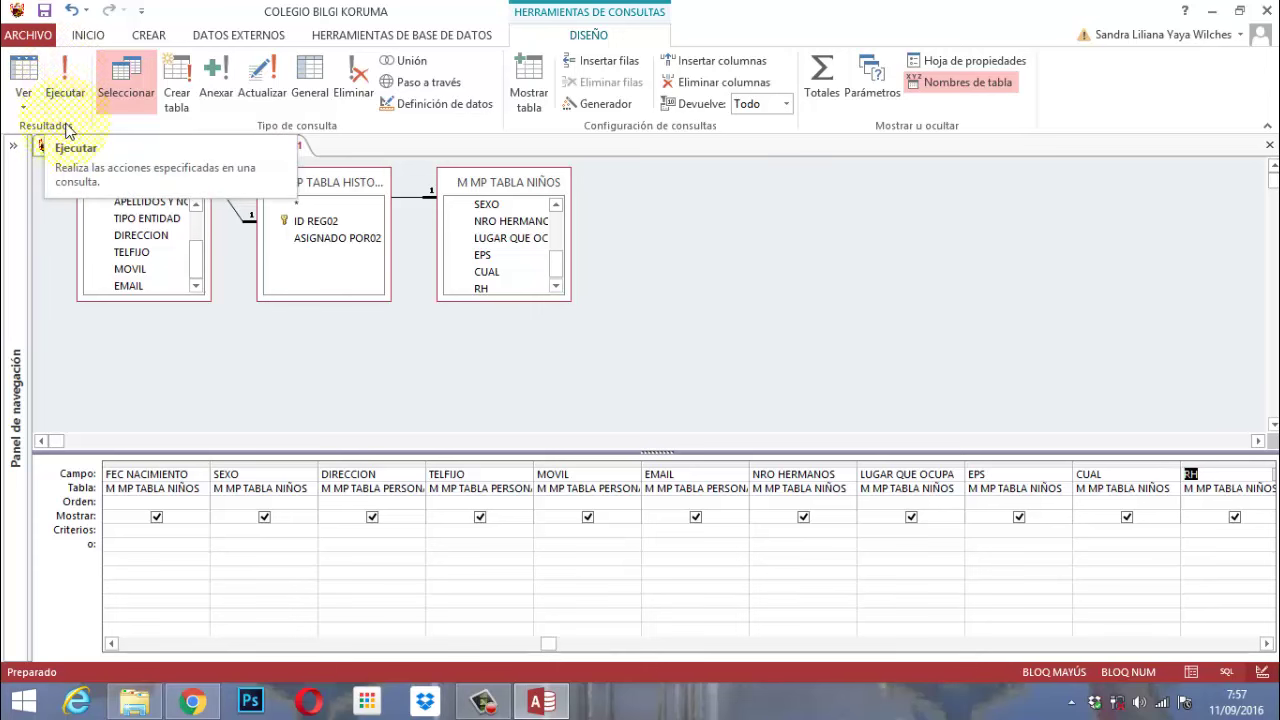
pyautogui.click(66, 91)
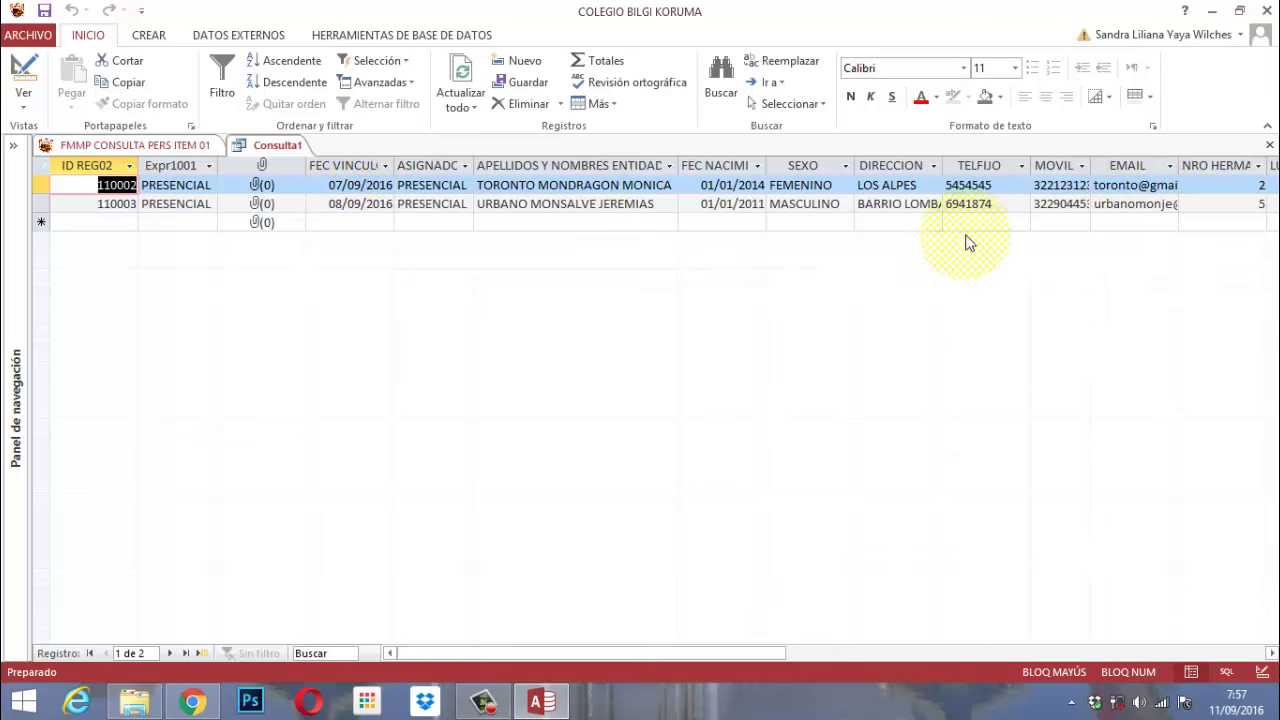
pyautogui.click(1272, 654)
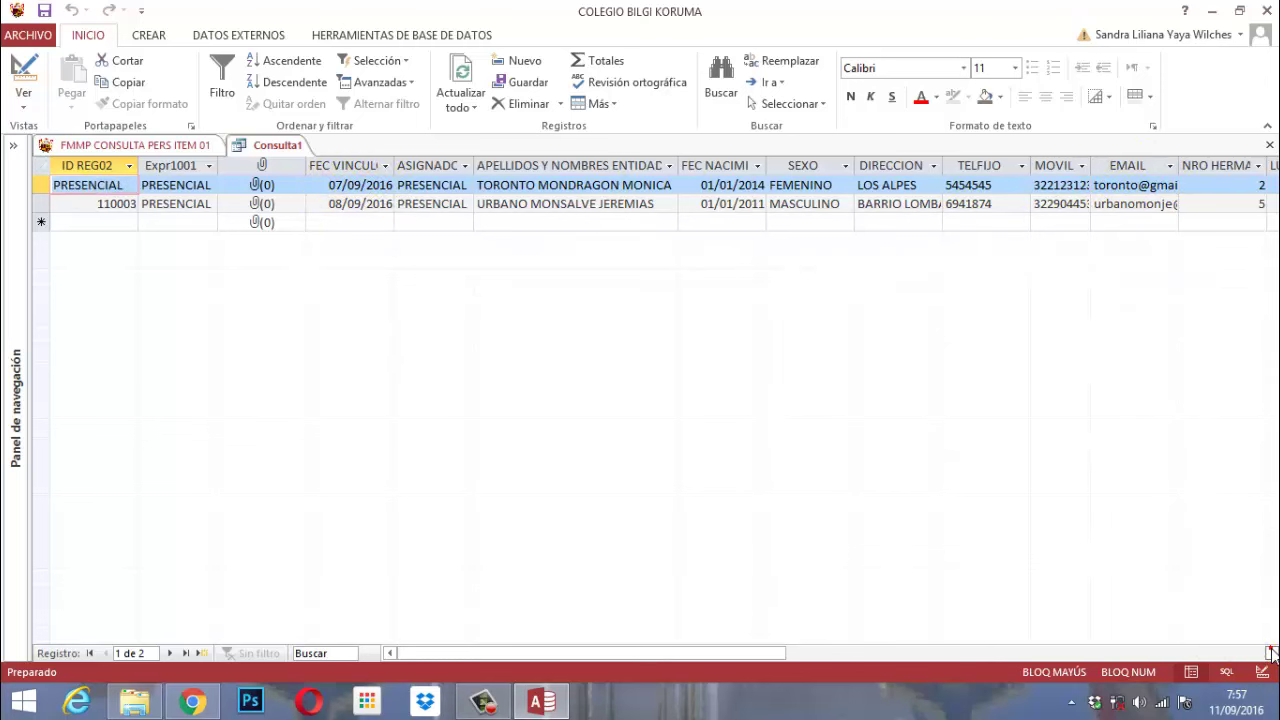